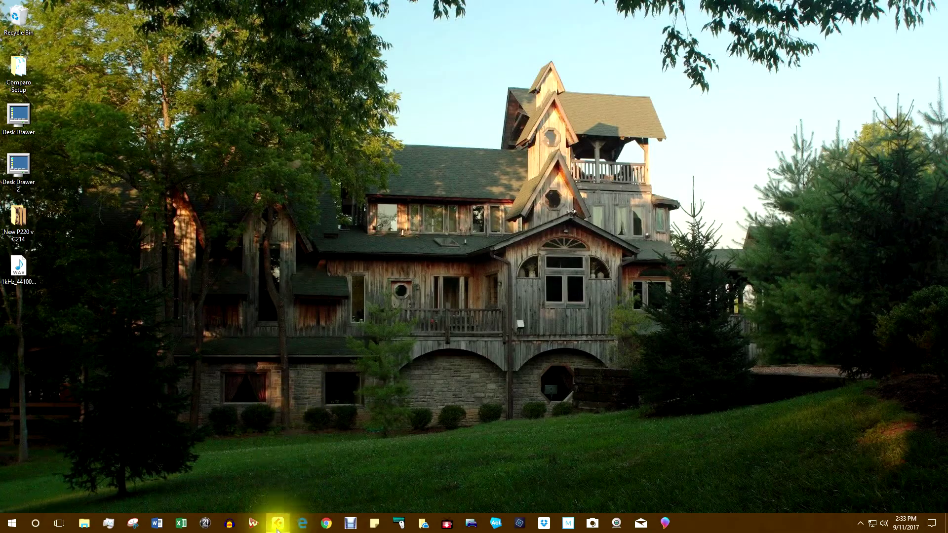
Step: Create an empty project from the Hub with Comparo Setup as its project folder
{"action": "left_click", "coordinate": [275, 524]}
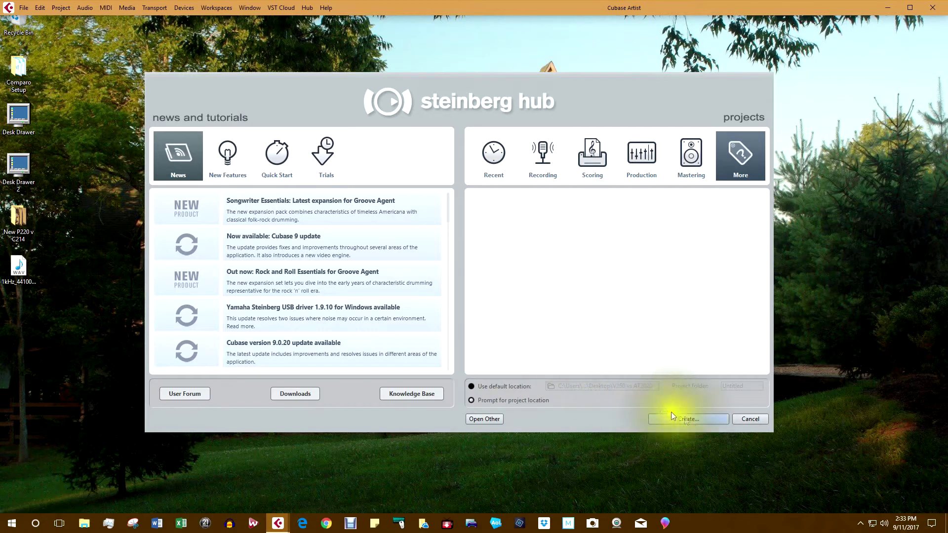
{"action": "left_click", "coordinate": [697, 421]}
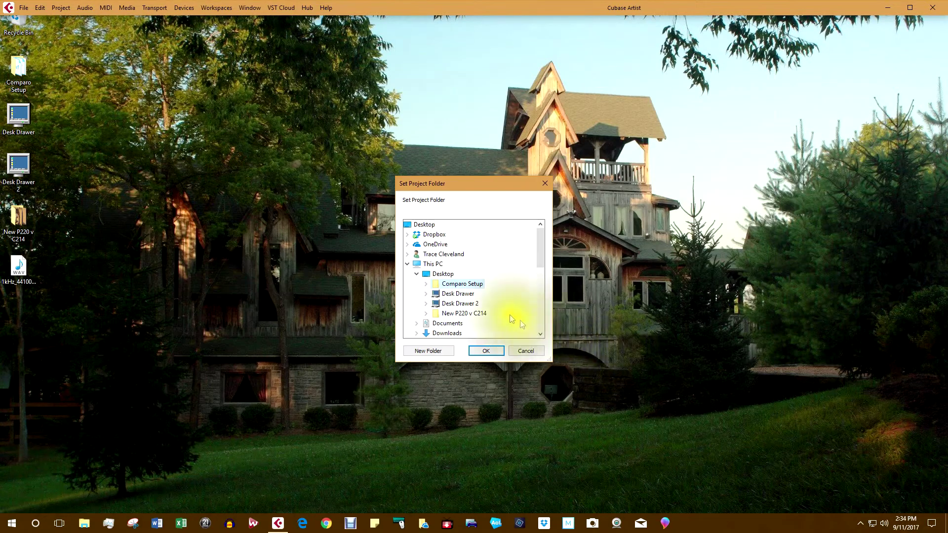
{"action": "double_click", "coordinate": [472, 285]}
{"action": "left_click", "coordinate": [482, 351]}
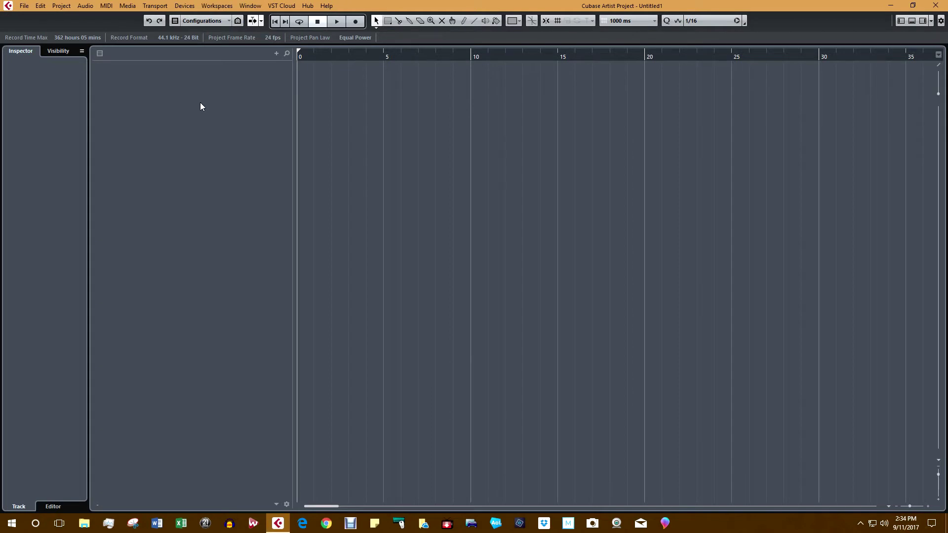
Step: In Device Setup, switch the ASIO driver to Focusrite USB 2.0 Audio Driver and review its ports
{"action": "left_click", "coordinate": [185, 5]}
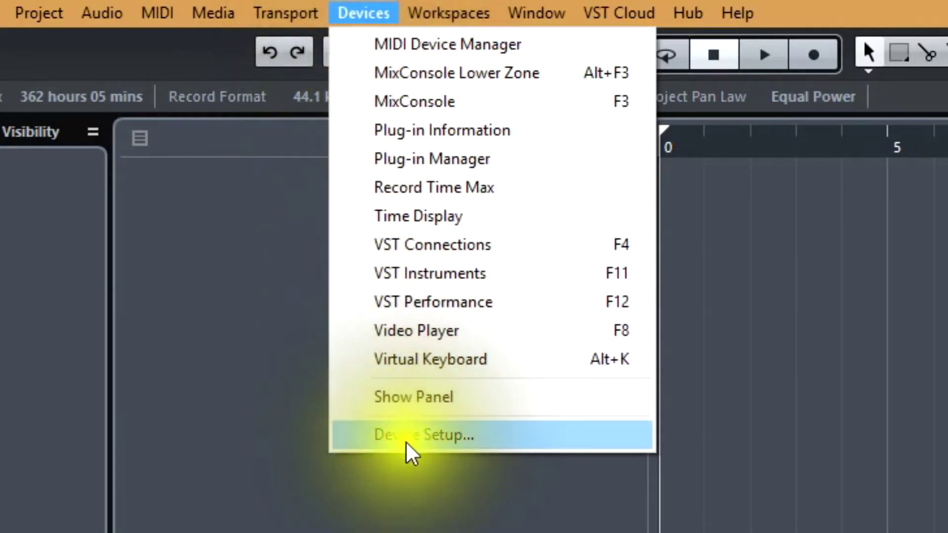
{"action": "left_click", "coordinate": [407, 442]}
{"action": "left_click", "coordinate": [594, 156]}
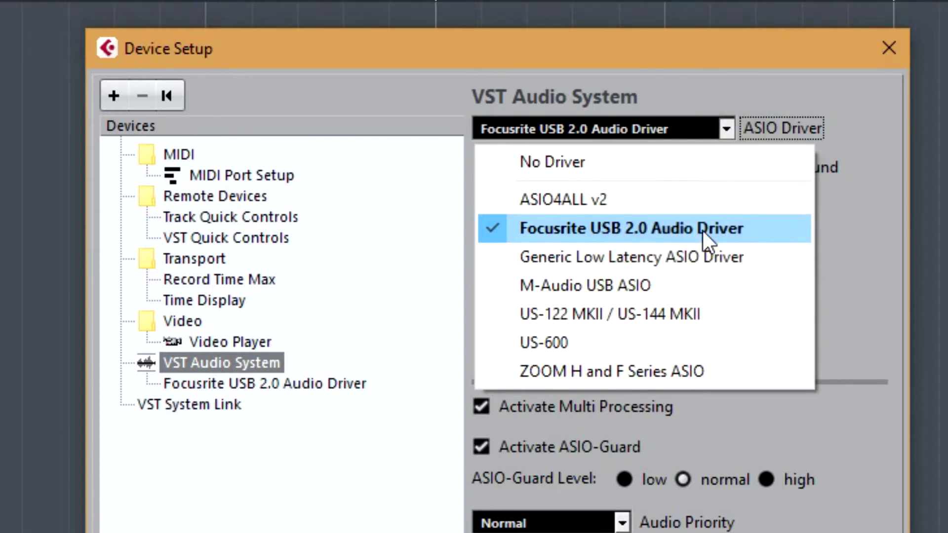
{"action": "left_click", "coordinate": [704, 230]}
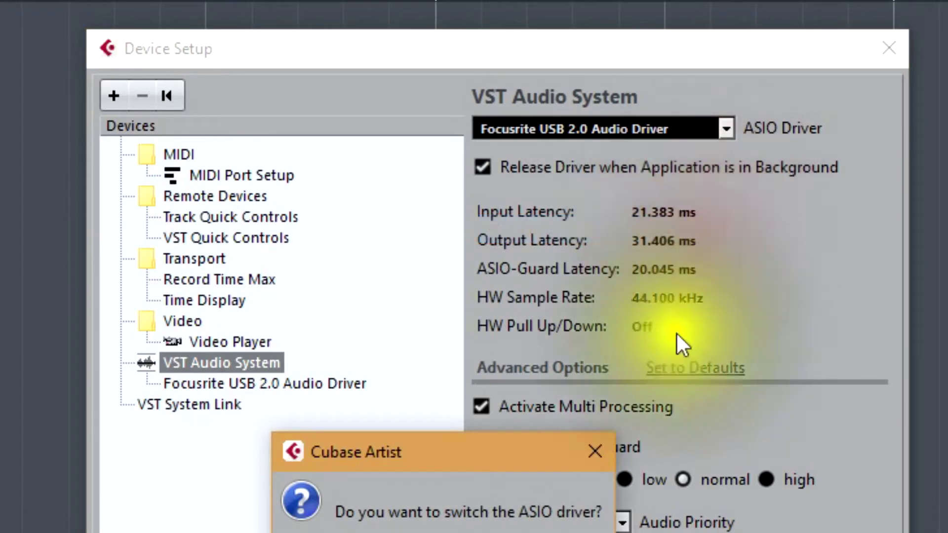
{"action": "left_click", "coordinate": [355, 529]}
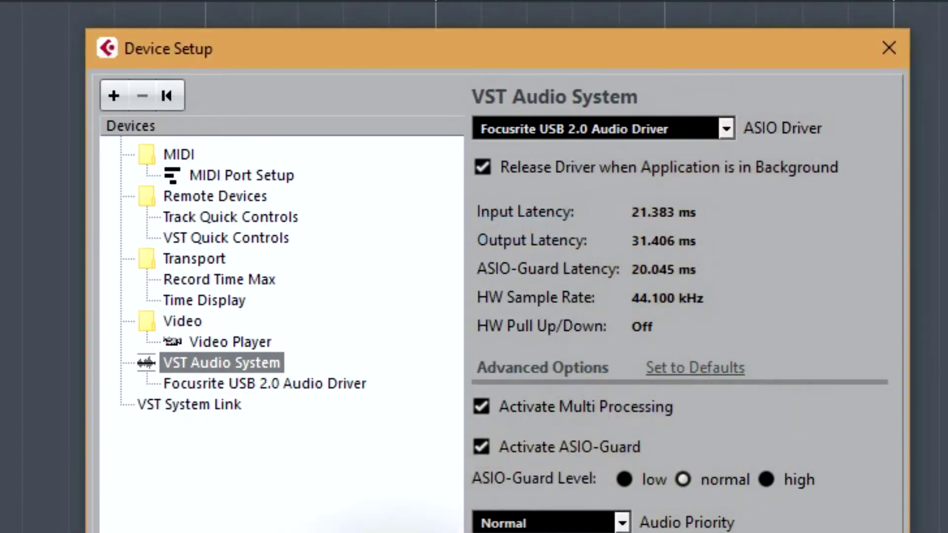
{"action": "left_click", "coordinate": [333, 385]}
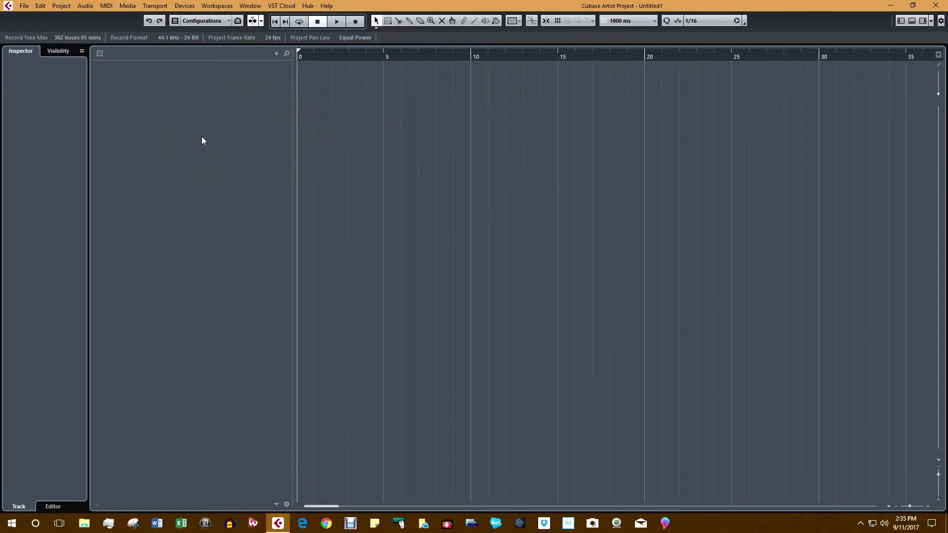
Step: Add three mono audio tracks through Add Audio Track with Count set to 3
{"action": "right_click", "coordinate": [202, 137]}
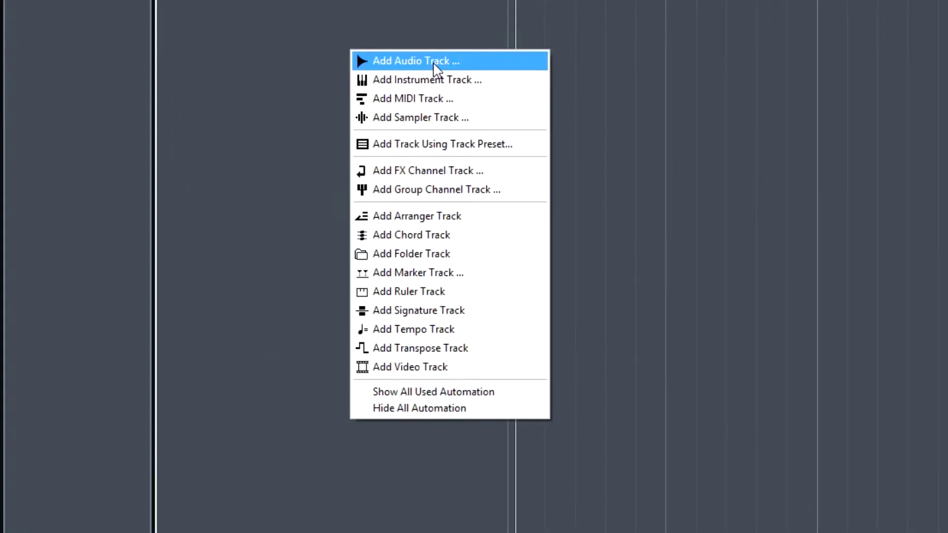
{"action": "left_click", "coordinate": [436, 67]}
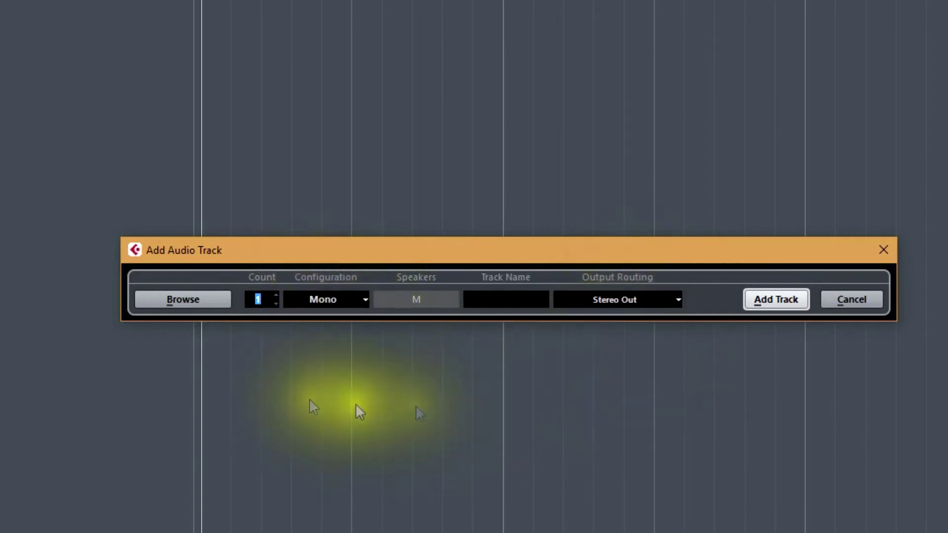
{"action": "left_click", "coordinate": [277, 295]}
{"action": "left_click", "coordinate": [276, 295]}
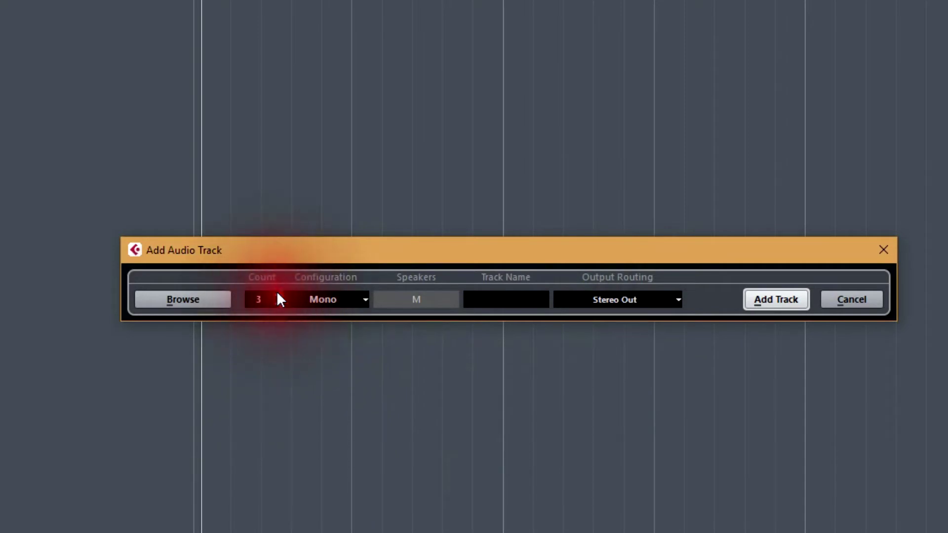
{"action": "left_click", "coordinate": [779, 303]}
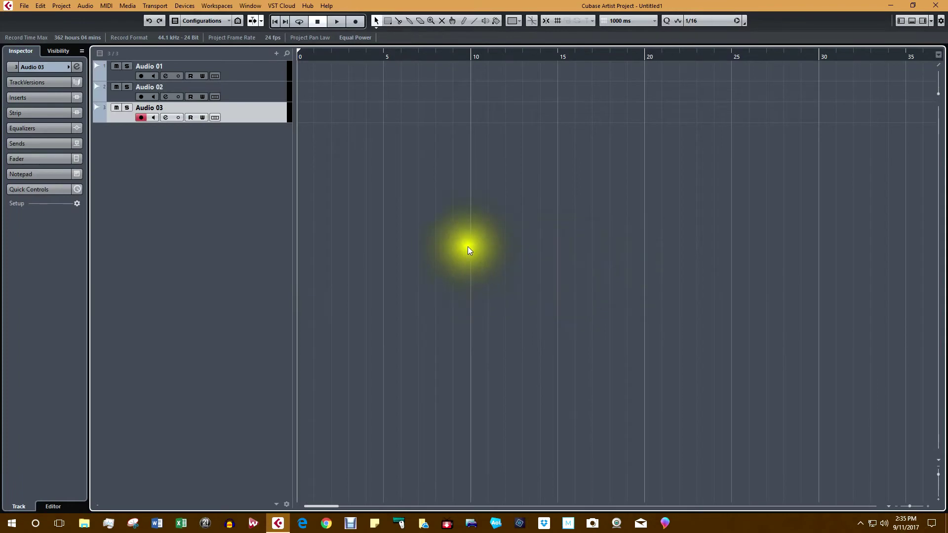
Step: Apply Zoom Tracks Full to the three audio tracks and select Audio 01
{"action": "right_click", "coordinate": [939, 463]}
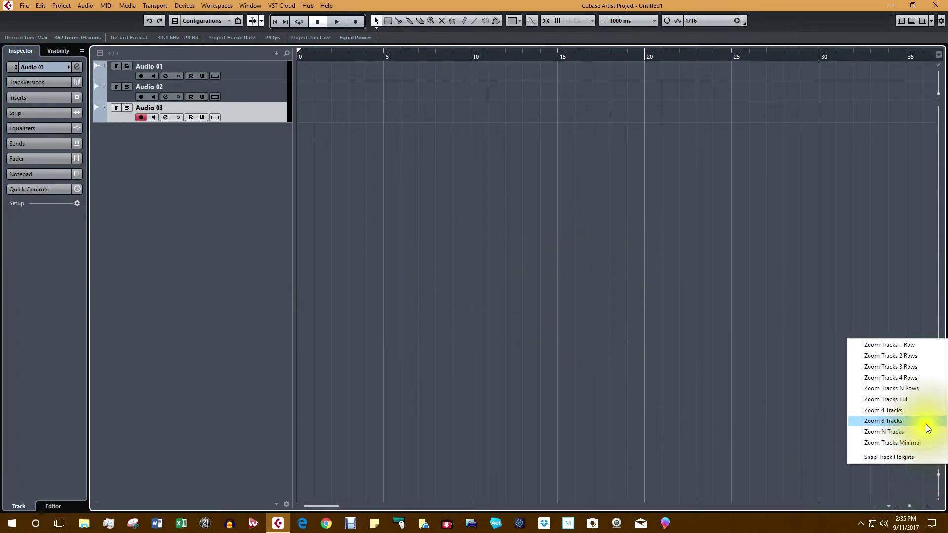
{"action": "left_click", "coordinate": [923, 400]}
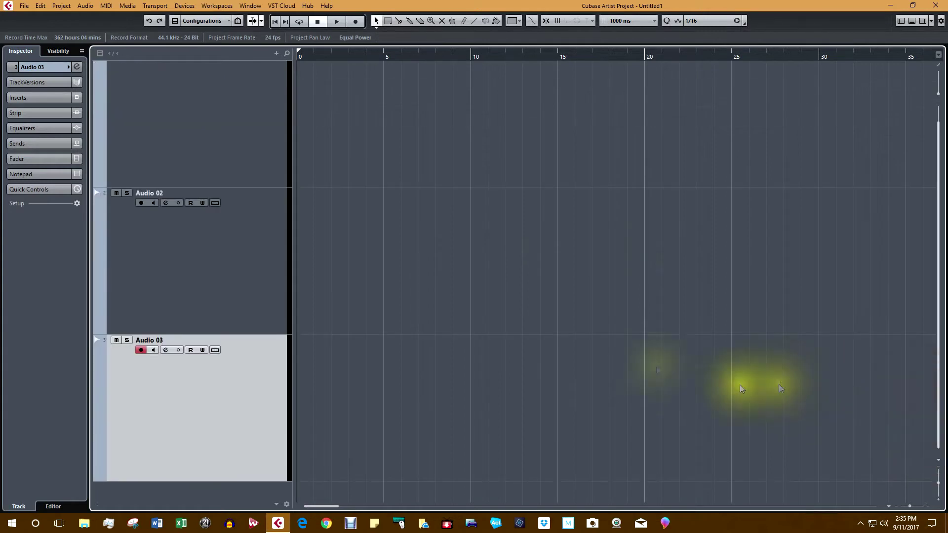
{"action": "scroll", "coordinate": [660, 322], "scroll_direction": "up", "scroll_amount": 1}
{"action": "left_click", "coordinate": [191, 147]}
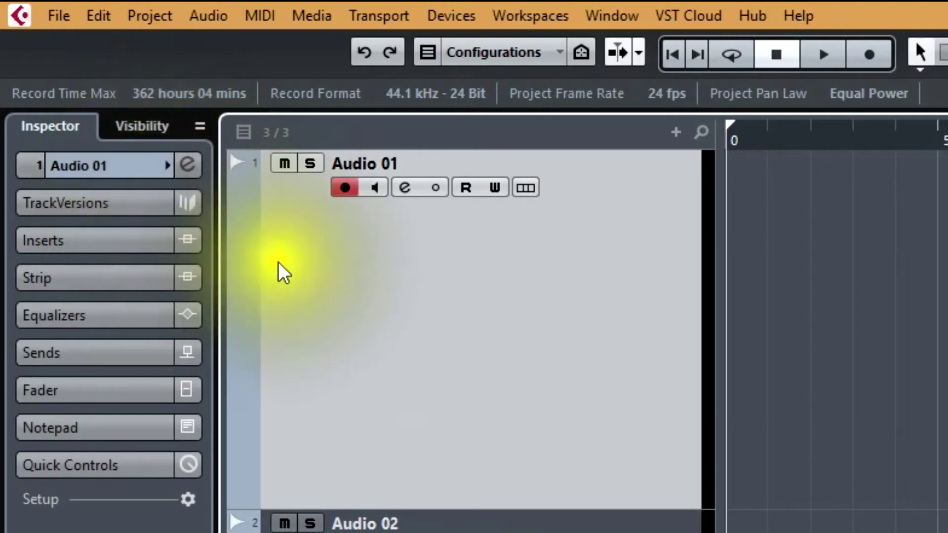
Step: Colour Audio 01 red and rename it Mic One
{"action": "left_click", "coordinate": [167, 123]}
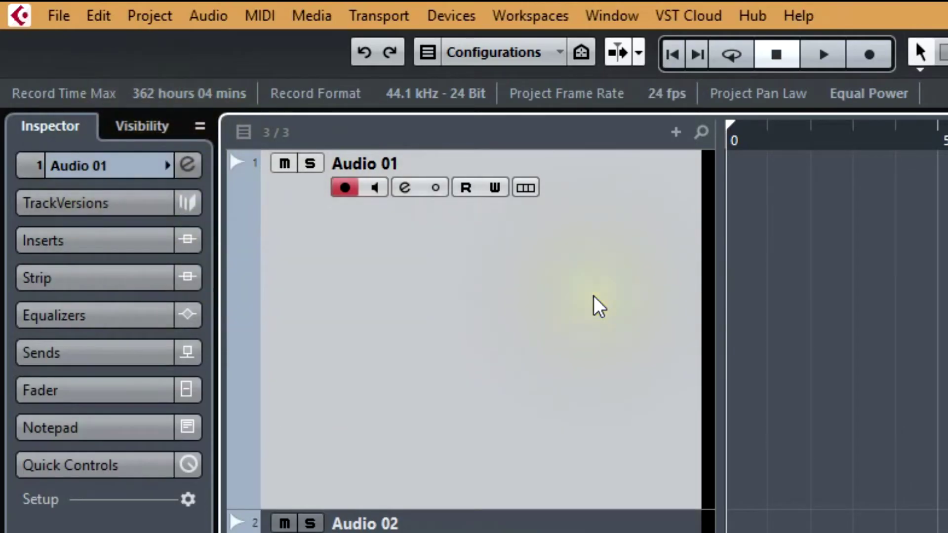
{"action": "left_click", "coordinate": [168, 165]}
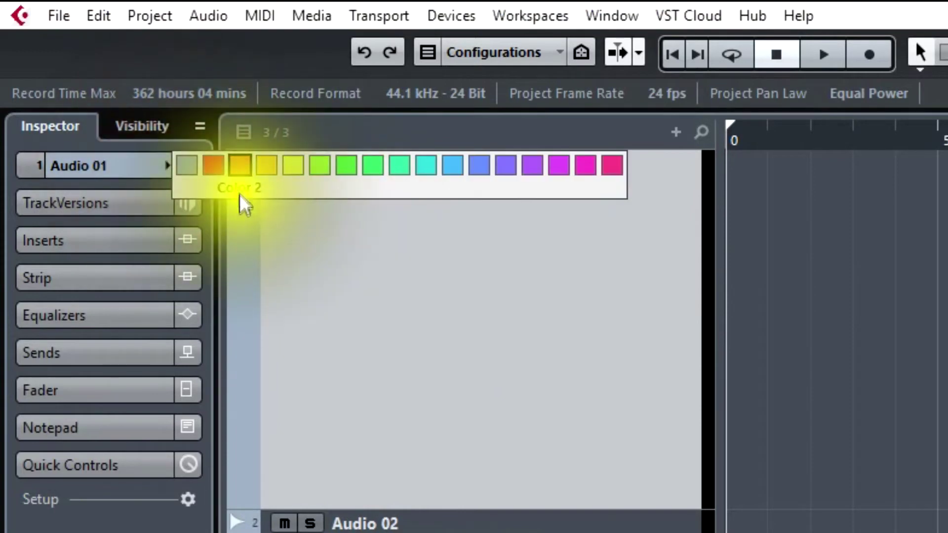
{"action": "left_click", "coordinate": [214, 170]}
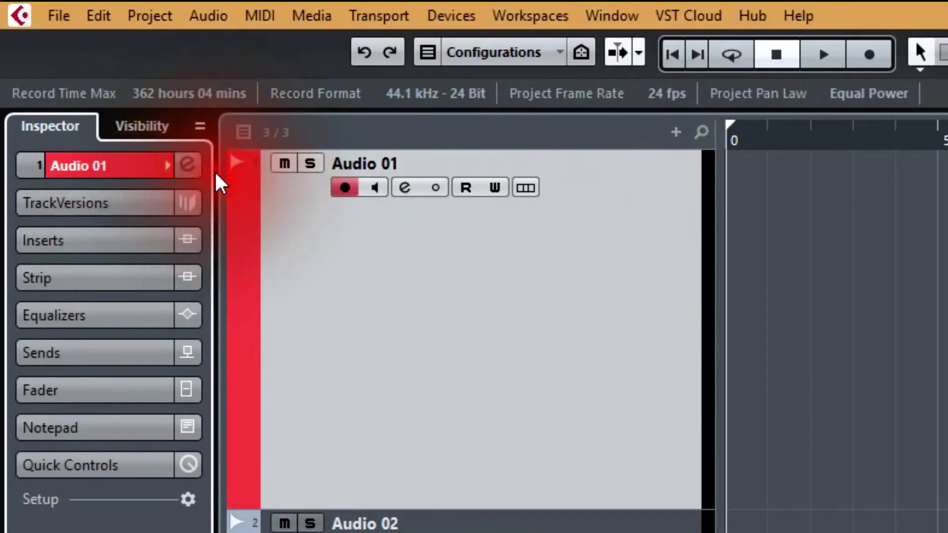
{"action": "double_click", "coordinate": [388, 168]}
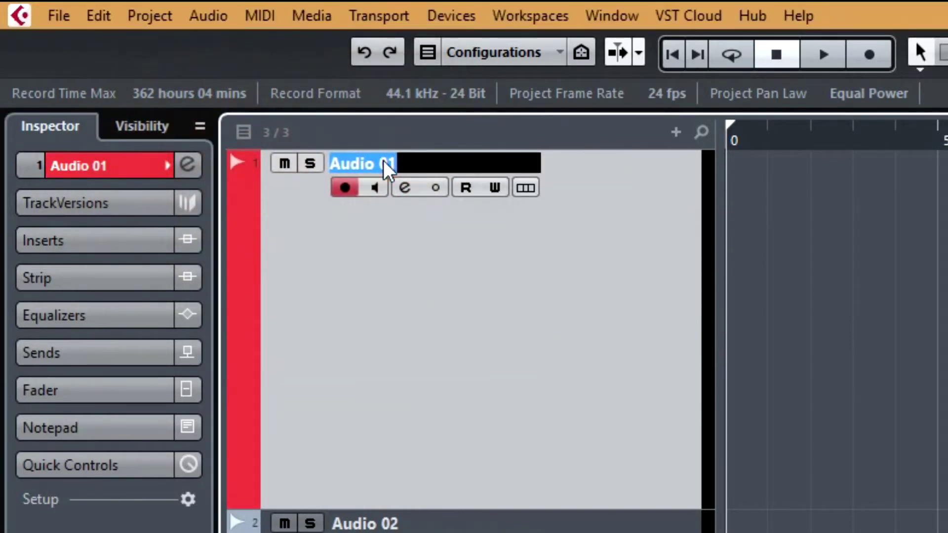
{"action": "type", "text": "Mic On"}
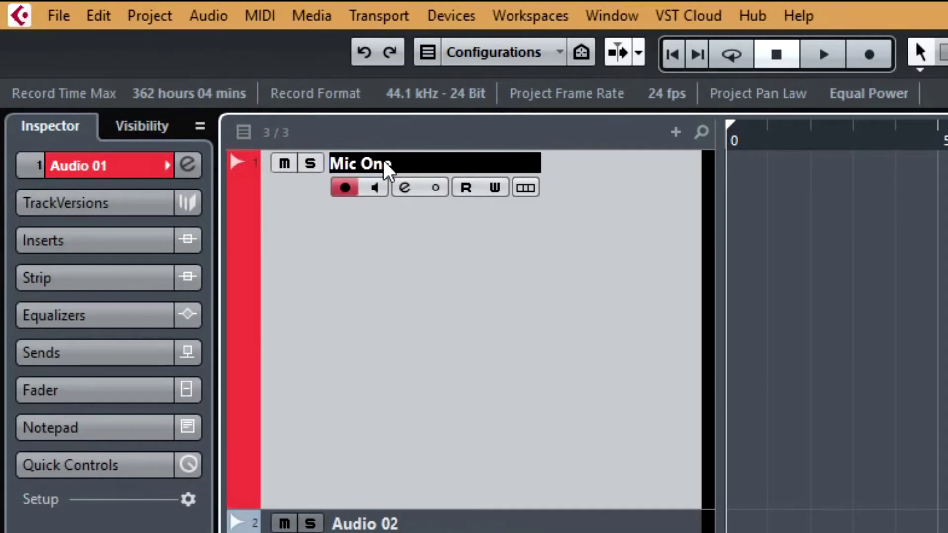
{"action": "type", "text": "e"}
{"action": "key", "text": "Return"}
Step: Colour Audio 02 light blue and rename it Mic Two
{"action": "left_click", "coordinate": [269, 521]}
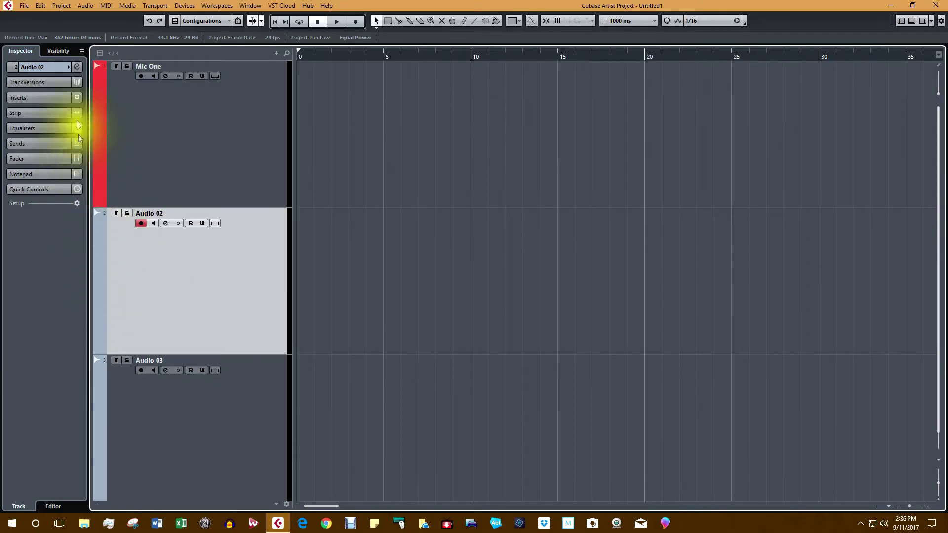
{"action": "left_click", "coordinate": [68, 67]}
{"action": "left_click", "coordinate": [185, 68]}
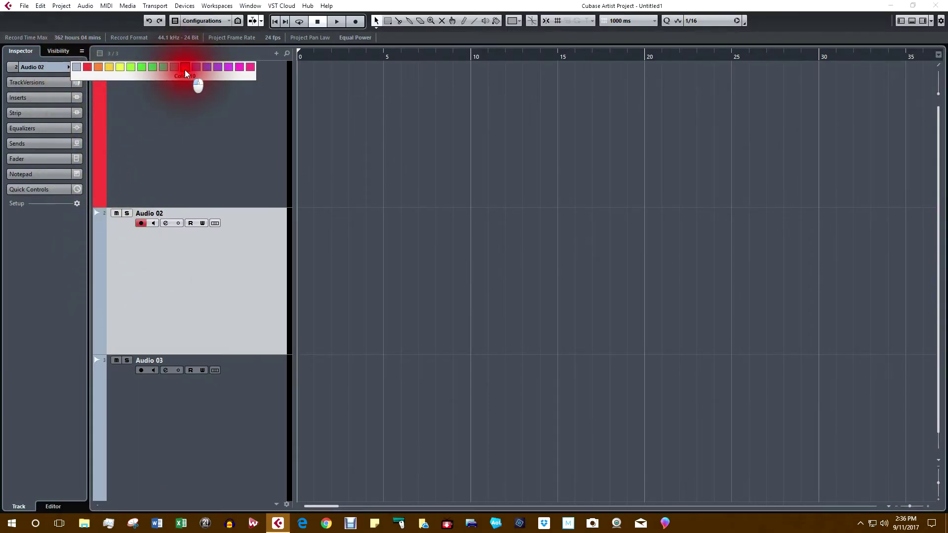
{"action": "double_click", "coordinate": [161, 213]}
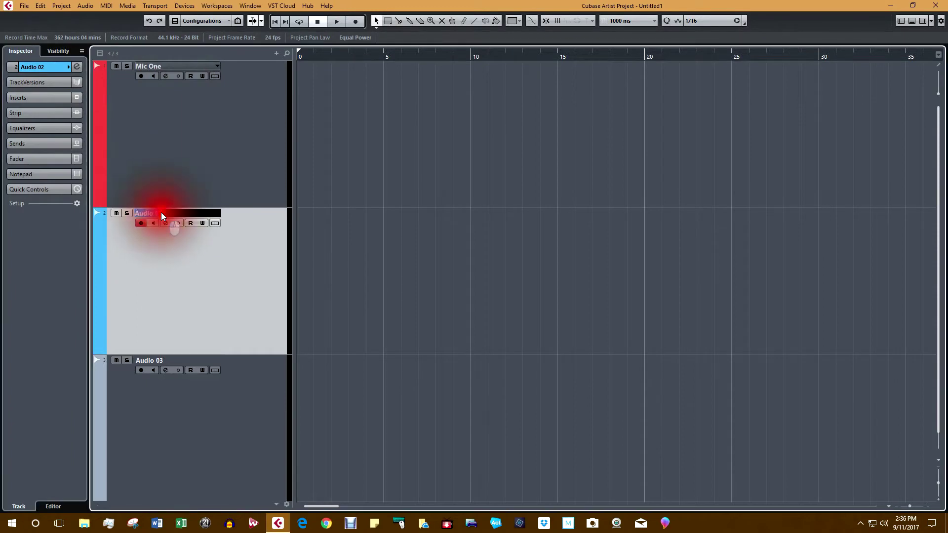
{"action": "type", "text": "Mi"}
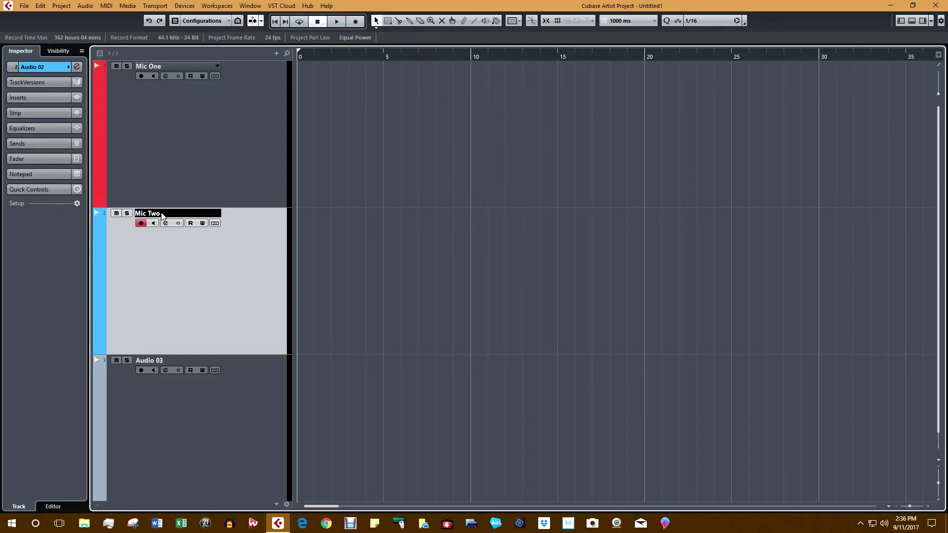
{"action": "type", "text": "c Two"}
{"action": "key", "text": "Return"}
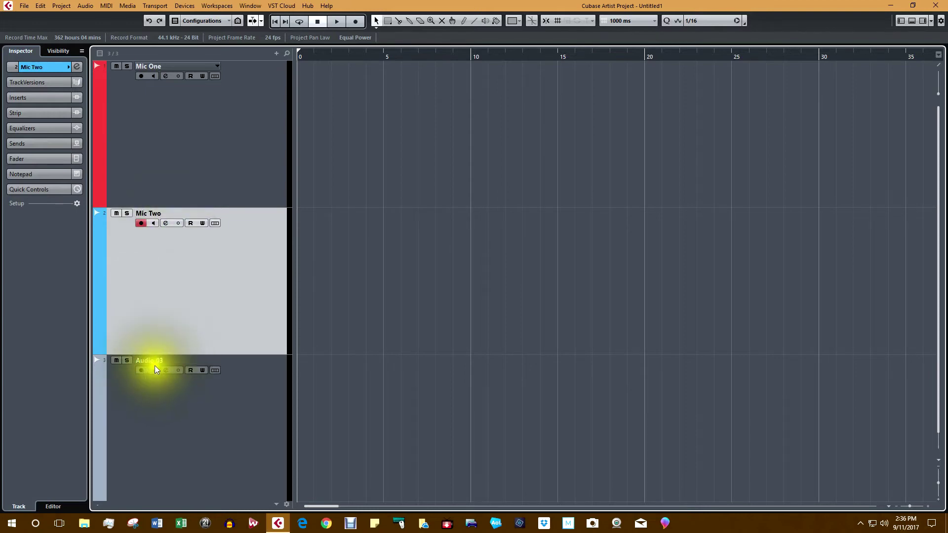
Step: Colour Audio 03 yellow and rename it Speaker
{"action": "double_click", "coordinate": [179, 405]}
{"action": "left_click", "coordinate": [103, 390]}
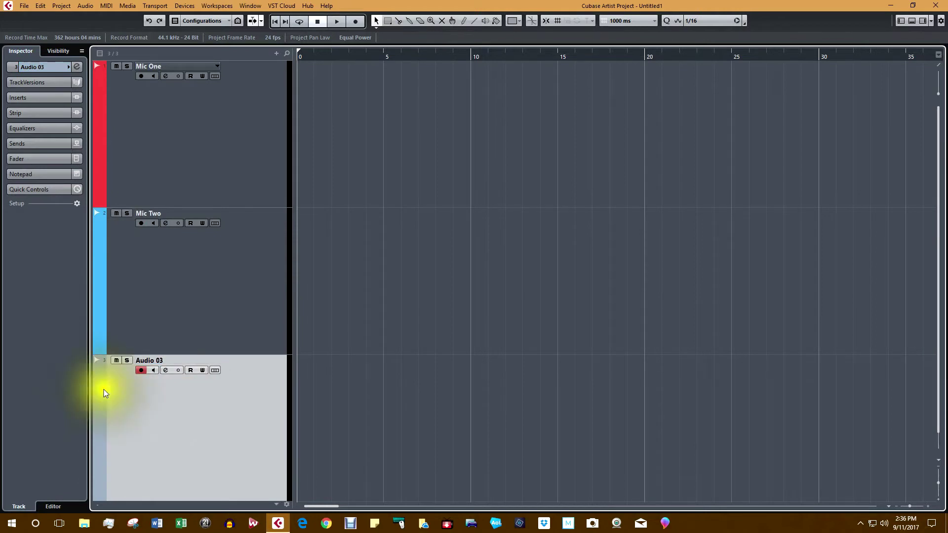
{"action": "left_click", "coordinate": [68, 67]}
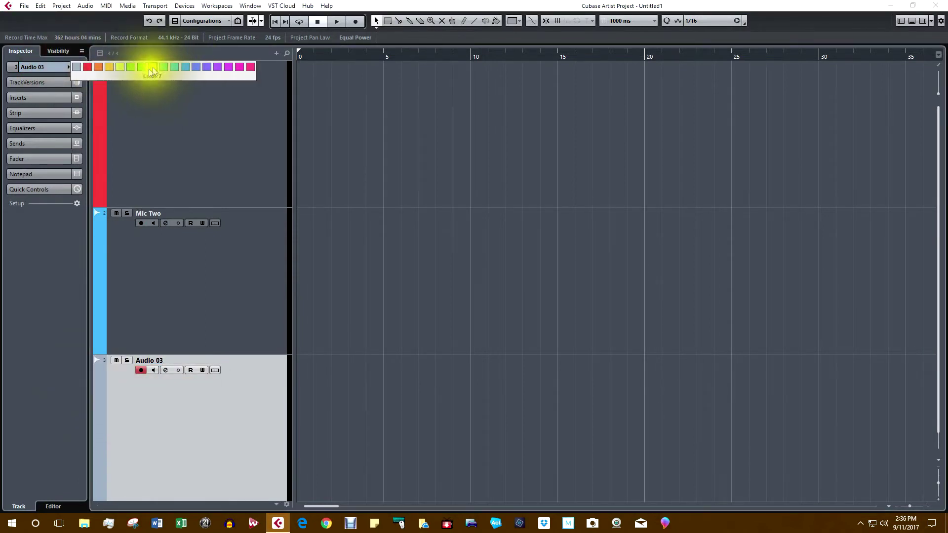
{"action": "left_click", "coordinate": [110, 66]}
{"action": "left_click", "coordinate": [176, 451]}
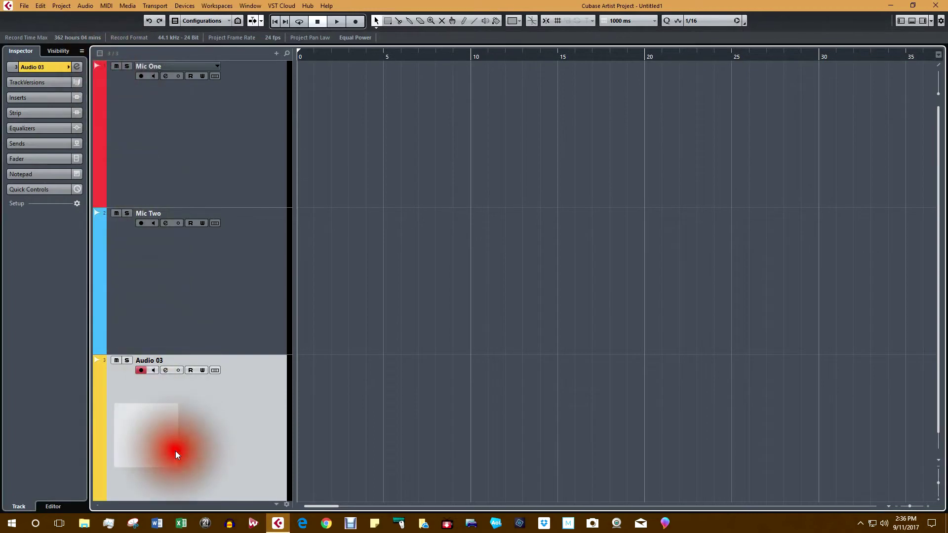
{"action": "double_click", "coordinate": [164, 360]}
{"action": "type", "text": "S"}
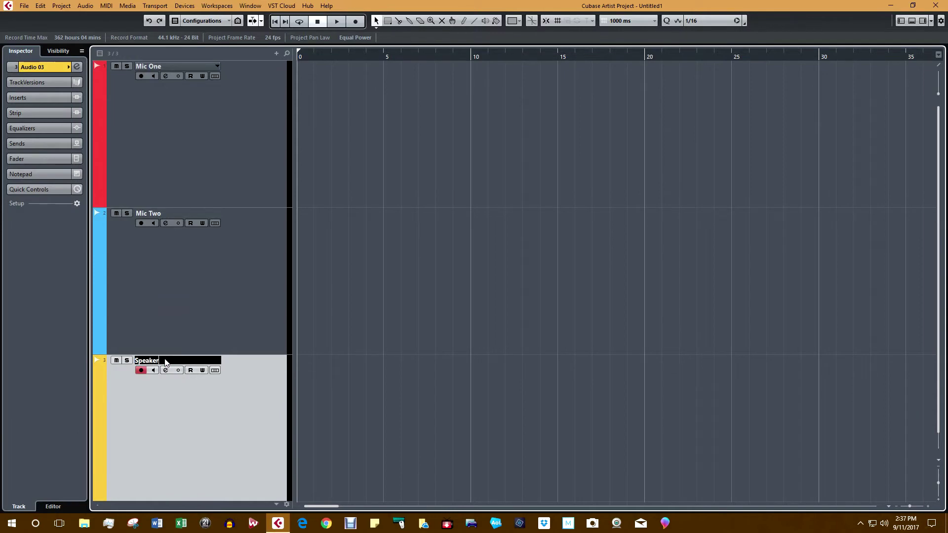
{"action": "type", "text": "peaker"}
{"action": "key", "text": "Return"}
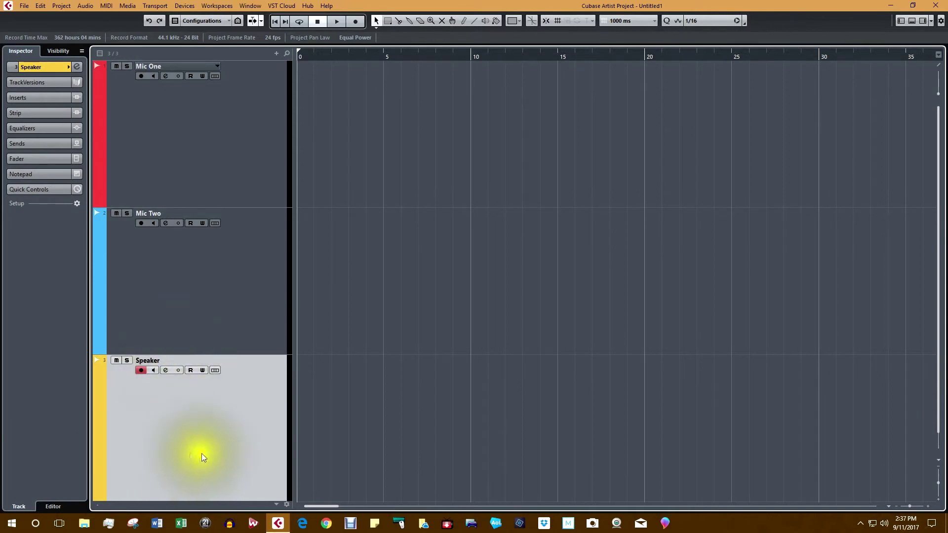
Step: Select the Mic One, Mic Two and Speaker tracks in turn, then deselect all tracks
{"action": "left_click", "coordinate": [236, 449]}
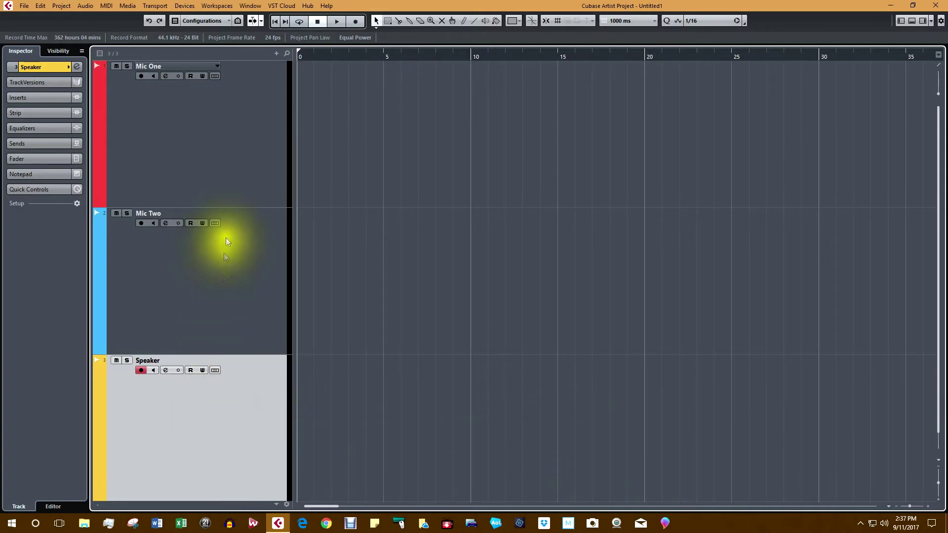
{"action": "left_click", "coordinate": [228, 132]}
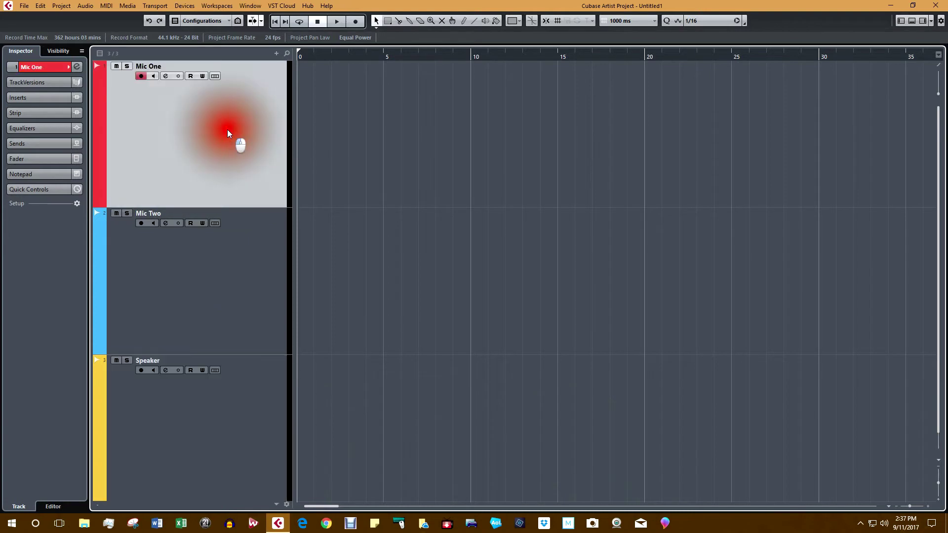
{"action": "left_click", "coordinate": [259, 107]}
{"action": "left_click", "coordinate": [242, 269]}
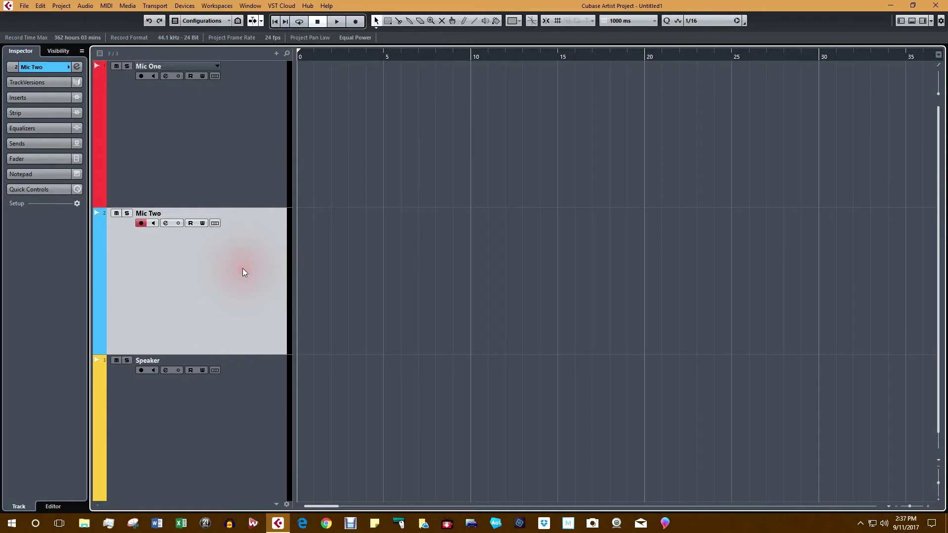
{"action": "left_click", "coordinate": [252, 426]}
{"action": "left_click", "coordinate": [253, 425], "text": "ctrl"}
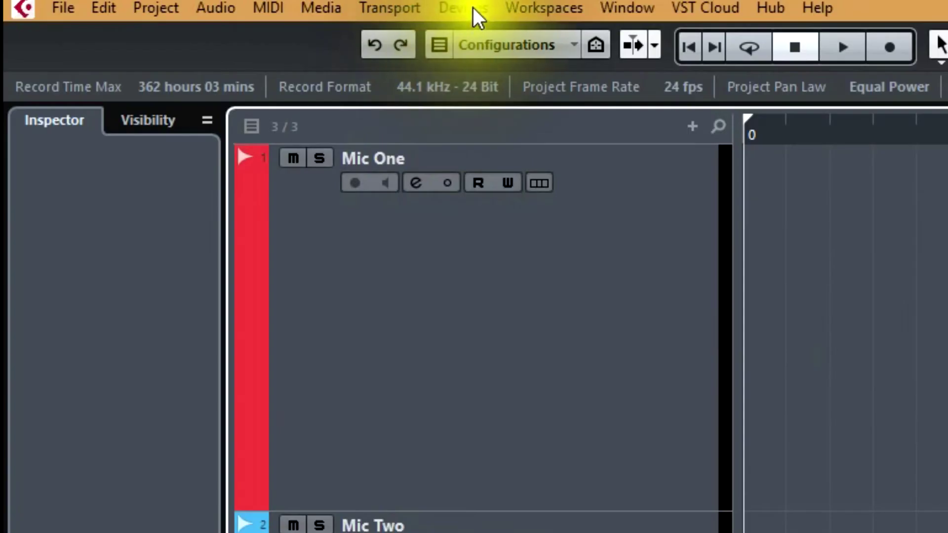
Step: In VST Connections, remove the Stereo In input bus
{"action": "left_click", "coordinate": [474, 8]}
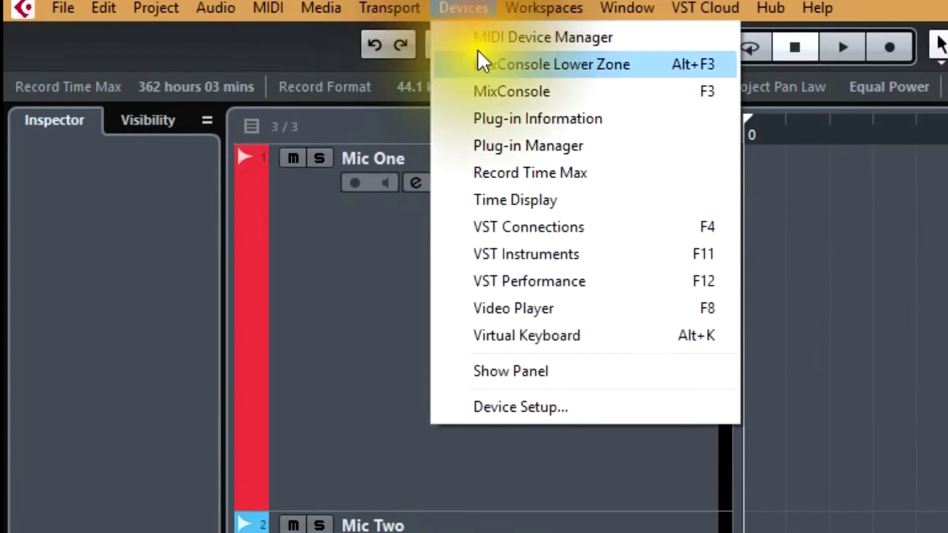
{"action": "left_click", "coordinate": [538, 230]}
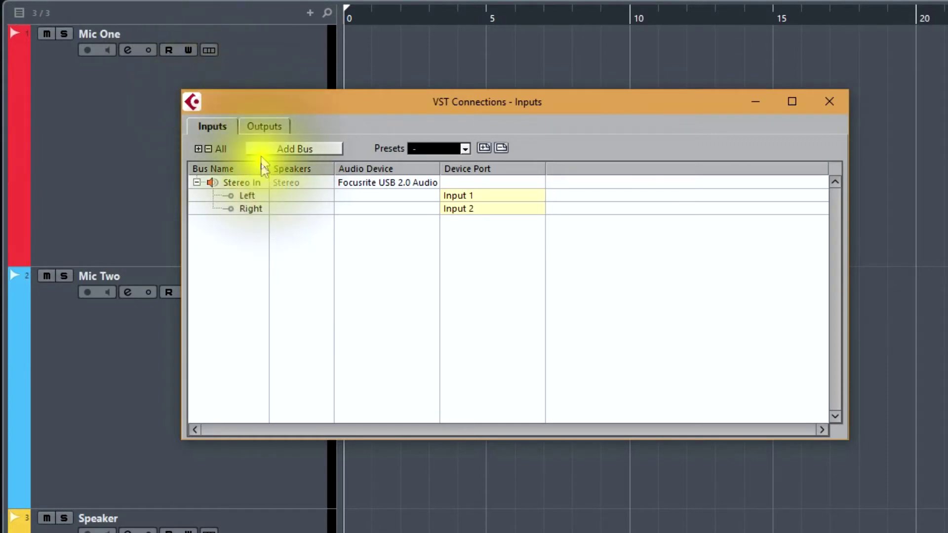
{"action": "left_click", "coordinate": [266, 123]}
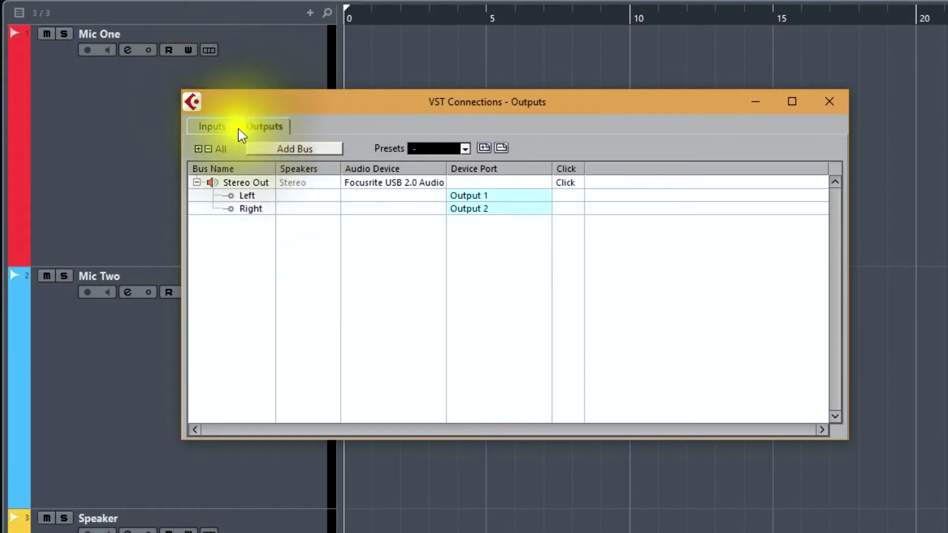
{"action": "left_click", "coordinate": [203, 127]}
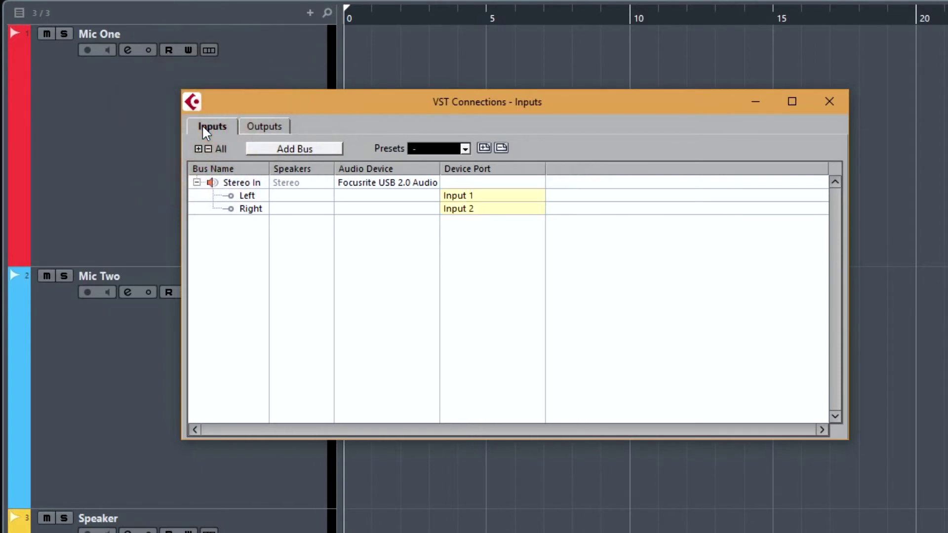
{"action": "right_click", "coordinate": [231, 183]}
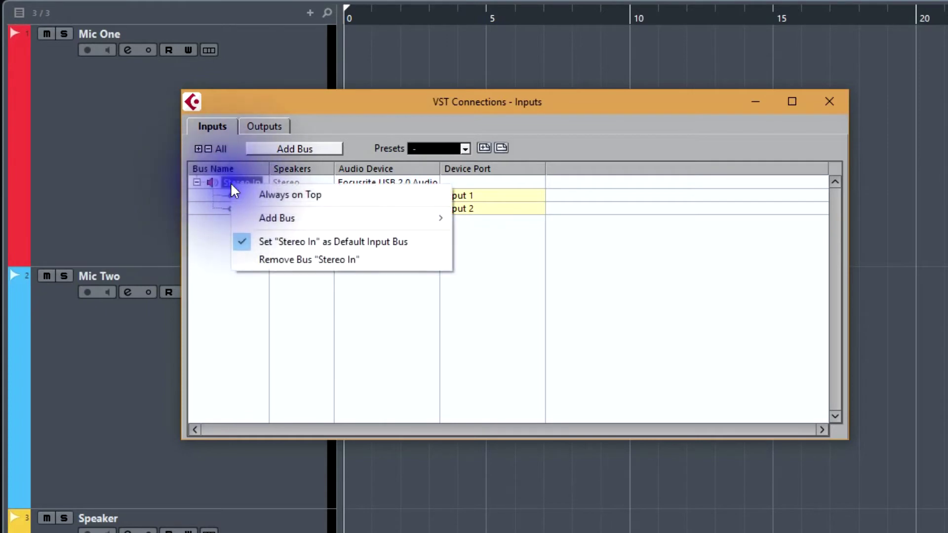
{"action": "left_click", "coordinate": [287, 262]}
Step: Add two mono input buses, Mono In and Mono In 2
{"action": "right_click", "coordinate": [221, 209]}
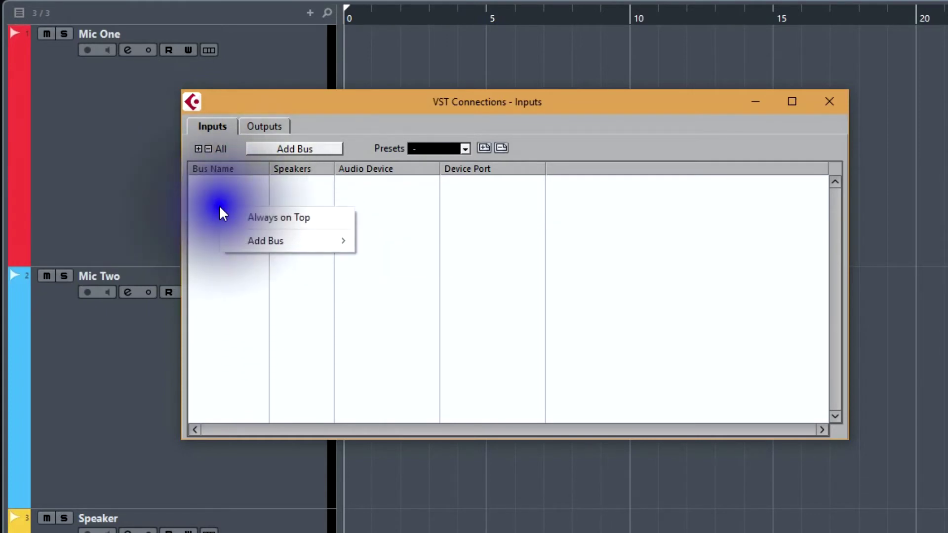
{"action": "mouse_move", "coordinate": [275, 243]}
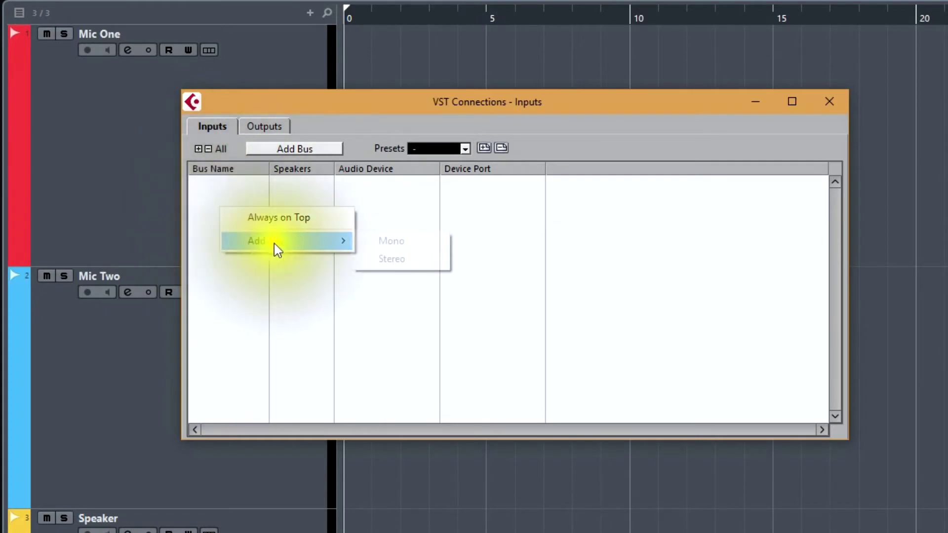
{"action": "left_click", "coordinate": [387, 241]}
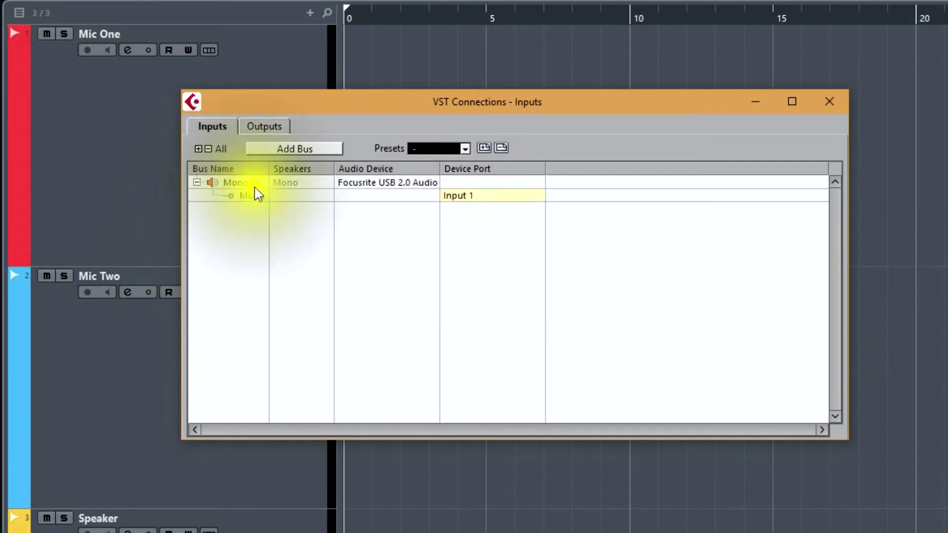
{"action": "right_click", "coordinate": [214, 240]}
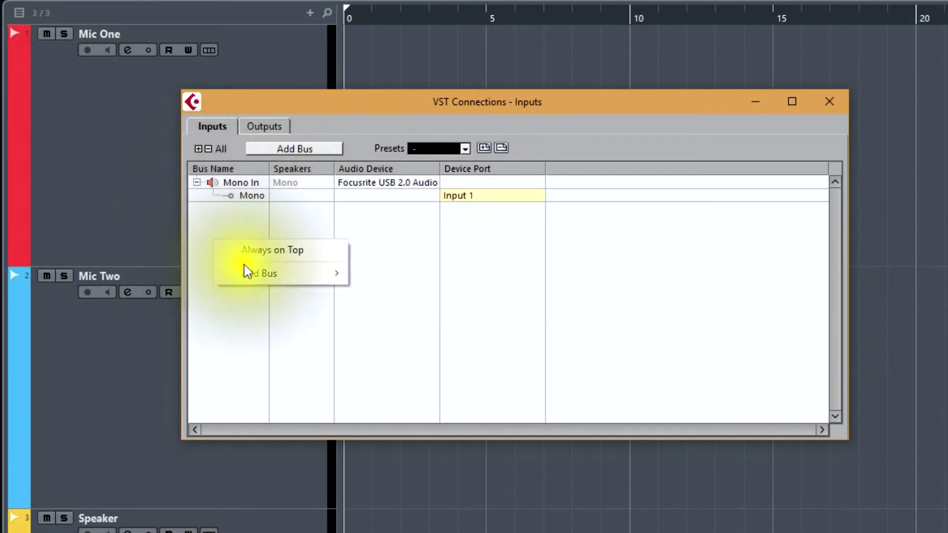
{"action": "mouse_move", "coordinate": [316, 273]}
{"action": "left_click", "coordinate": [376, 272]}
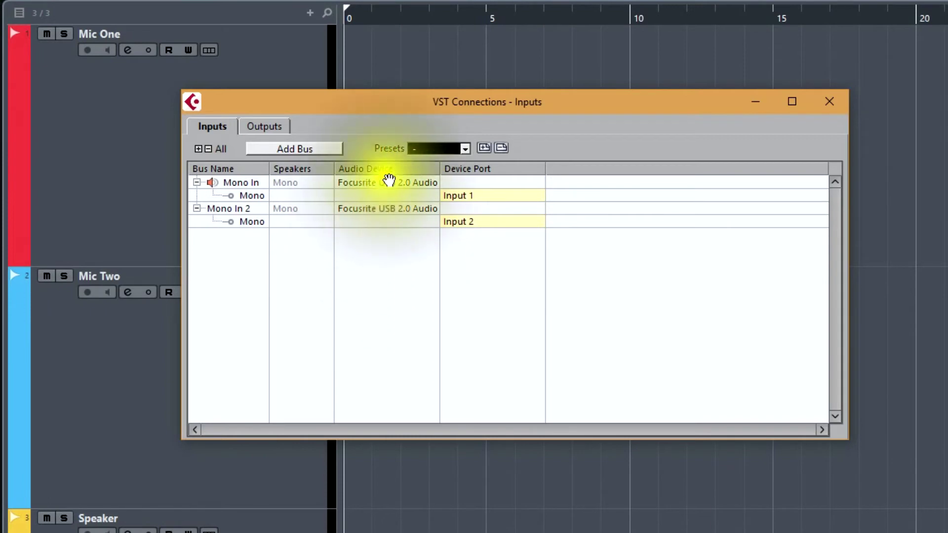
Step: Review the input and output buses, then close VST Connections
{"action": "left_click", "coordinate": [279, 122]}
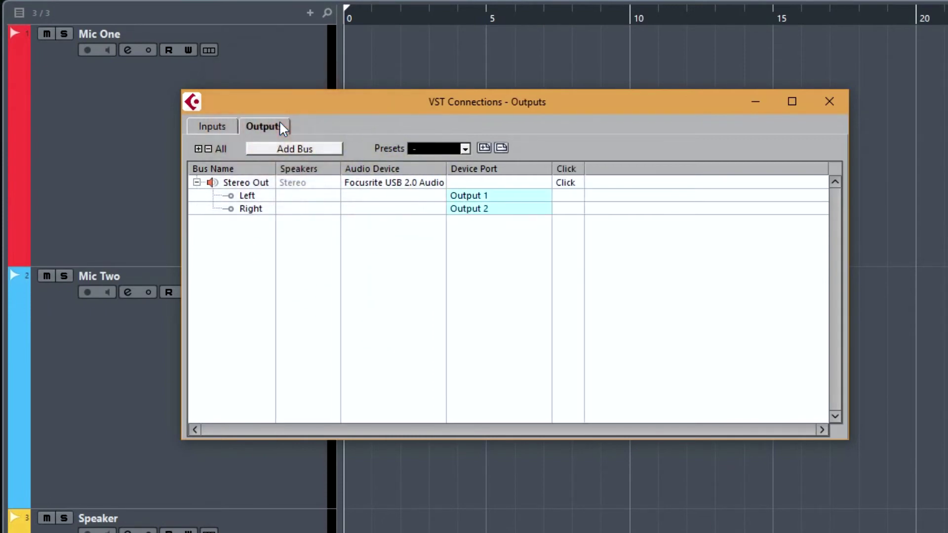
{"action": "left_click", "coordinate": [218, 127]}
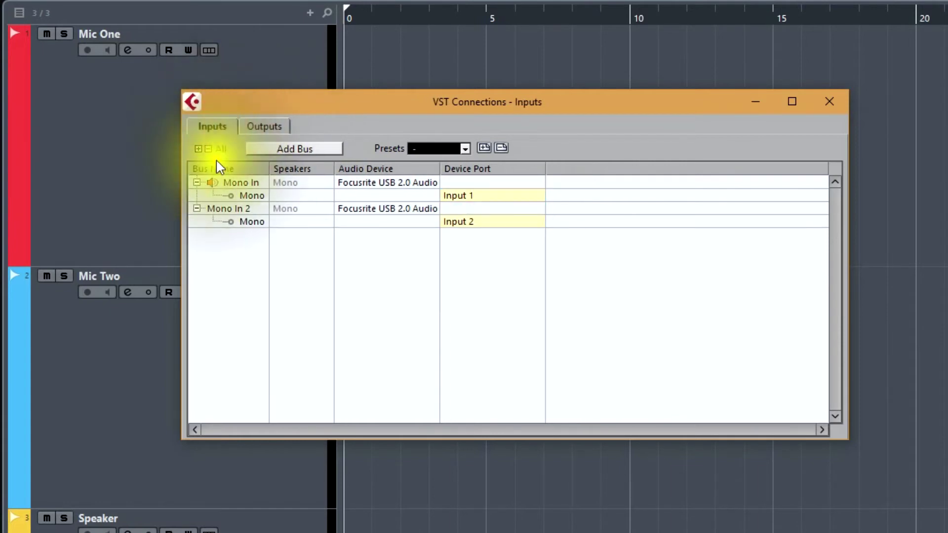
{"action": "left_click", "coordinate": [262, 127]}
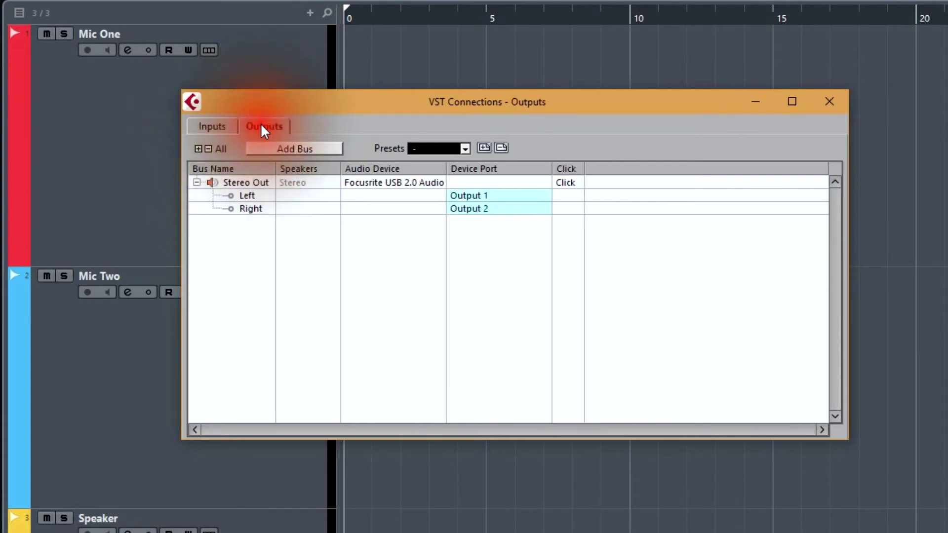
{"action": "left_click", "coordinate": [226, 128]}
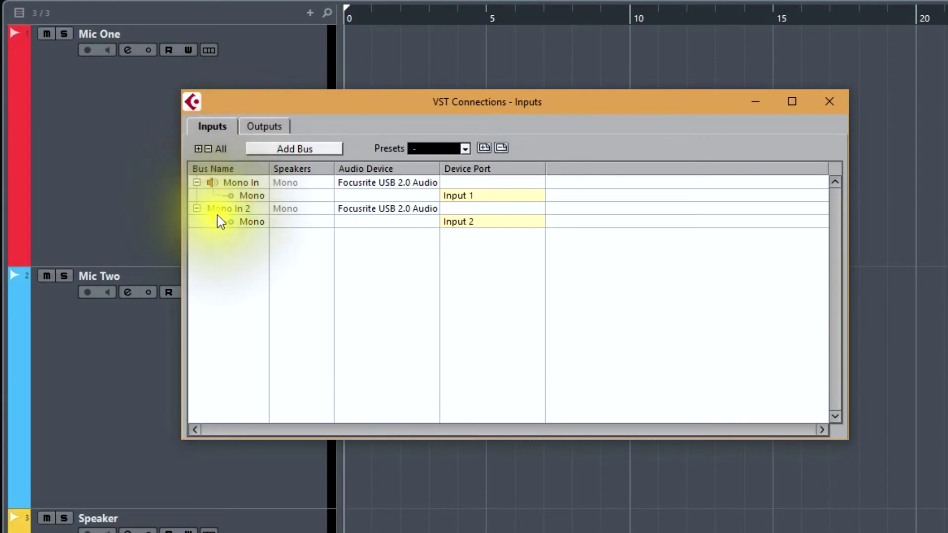
{"action": "left_click", "coordinate": [255, 127]}
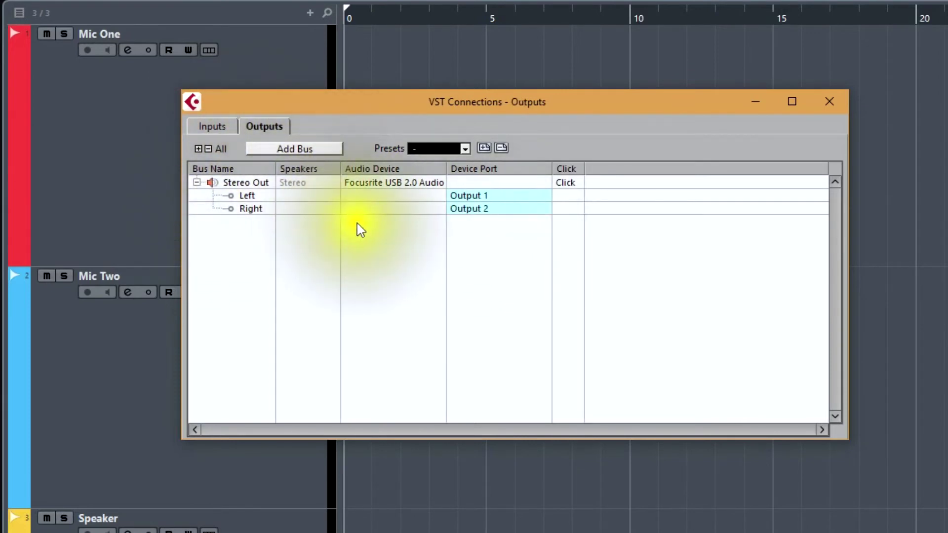
{"action": "left_click", "coordinate": [833, 101]}
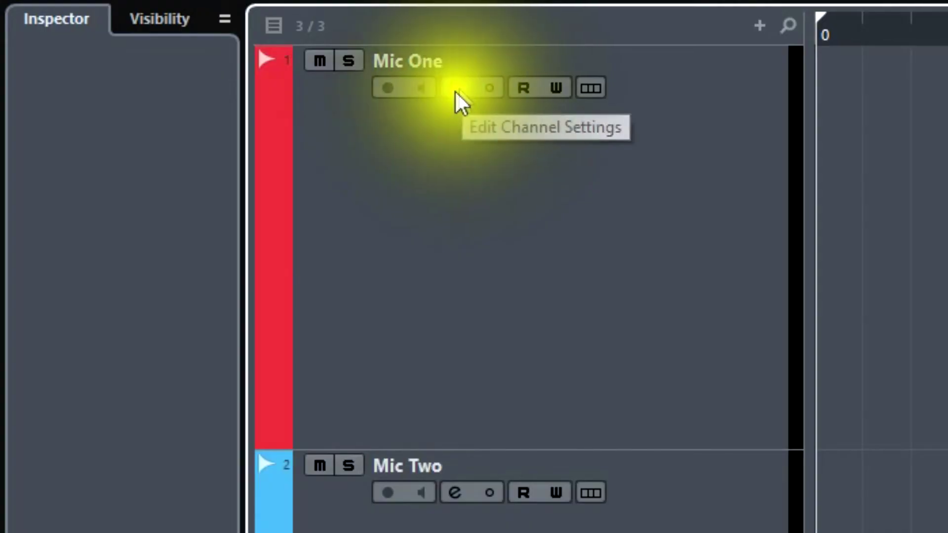
{"action": "left_click", "coordinate": [457, 89]}
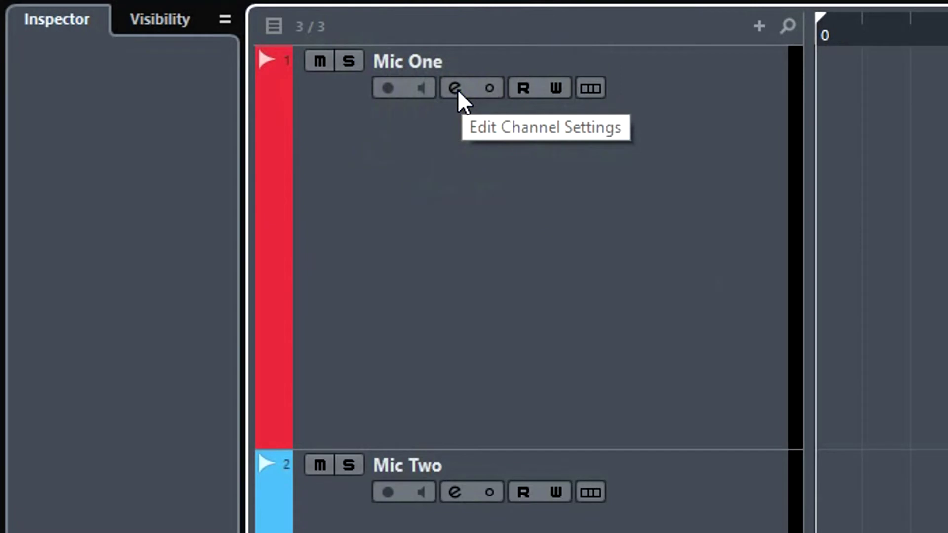
{"action": "left_click", "coordinate": [453, 88]}
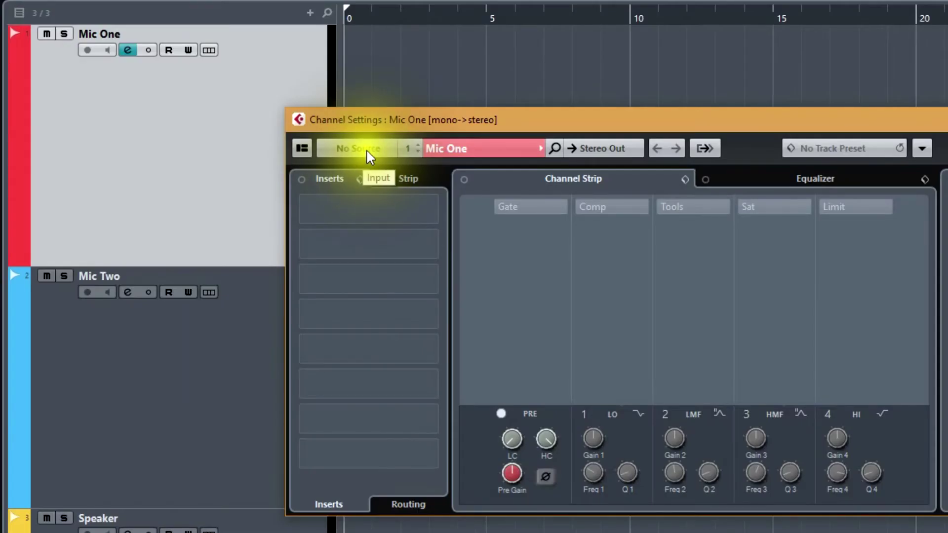
{"action": "left_click", "coordinate": [372, 149]}
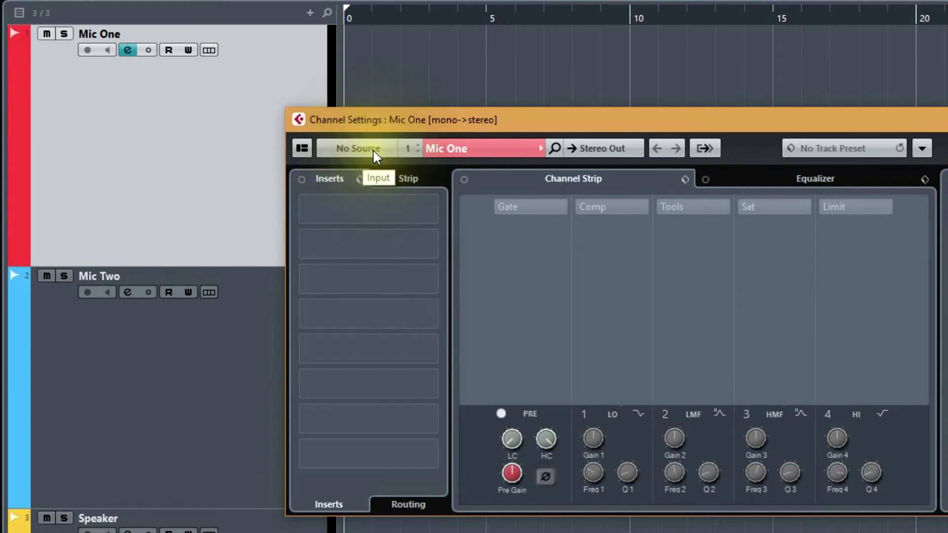
{"action": "left_click", "coordinate": [372, 149]}
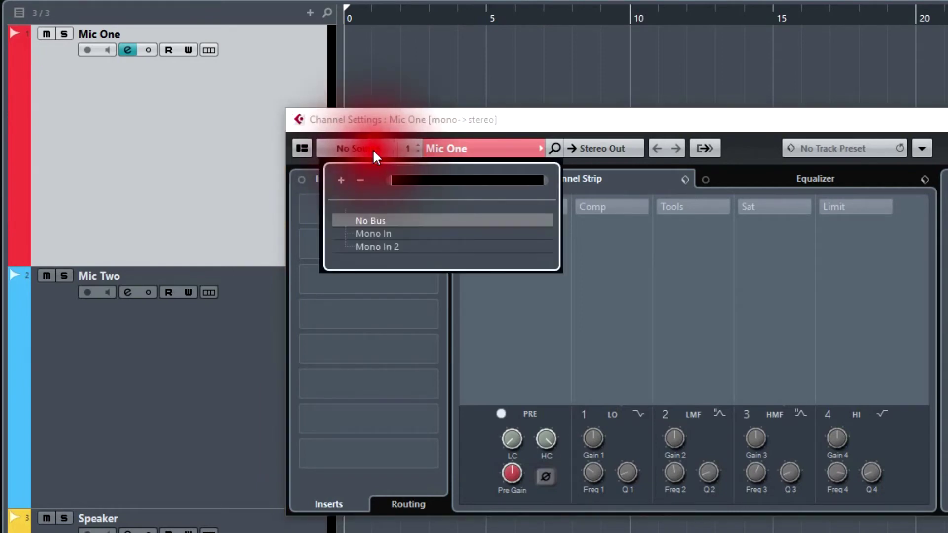
{"action": "left_click", "coordinate": [374, 233]}
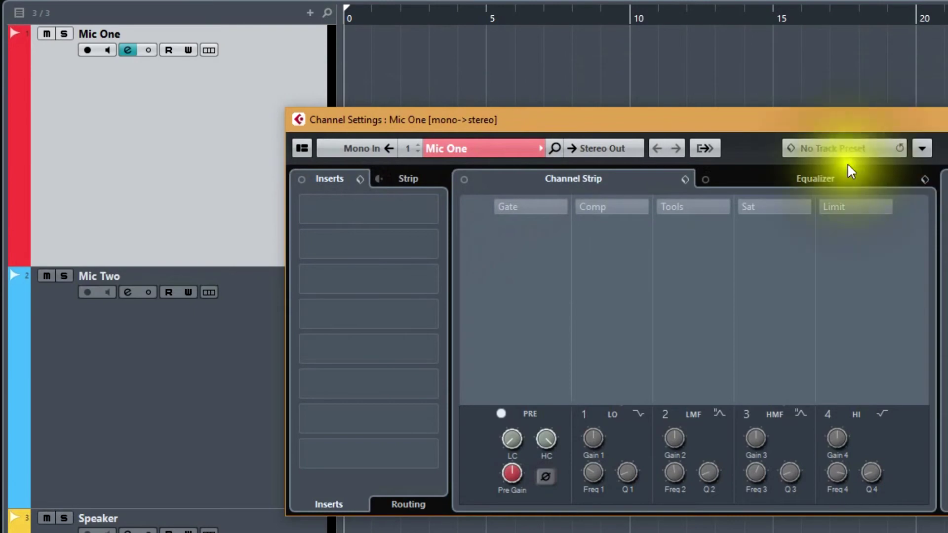
{"action": "left_click", "coordinate": [231, 370]}
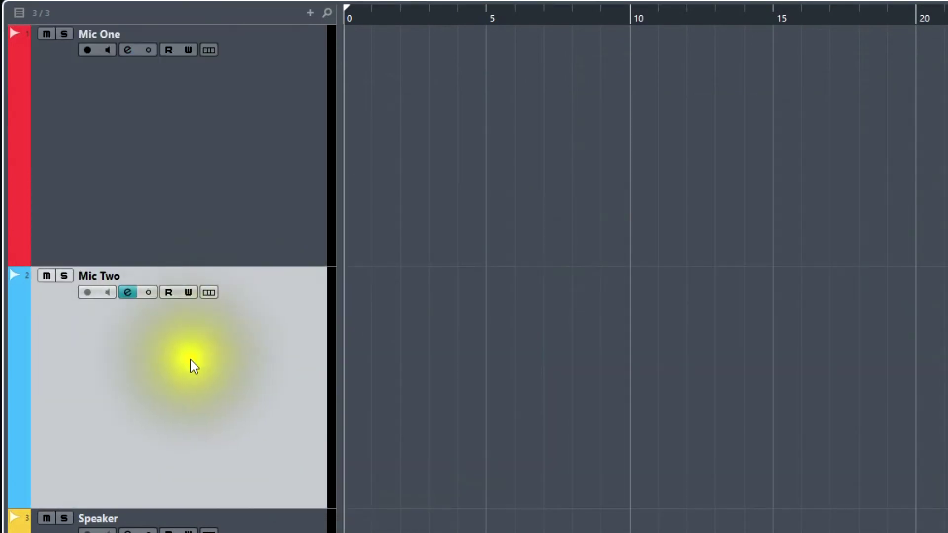
{"action": "left_click", "coordinate": [128, 292]}
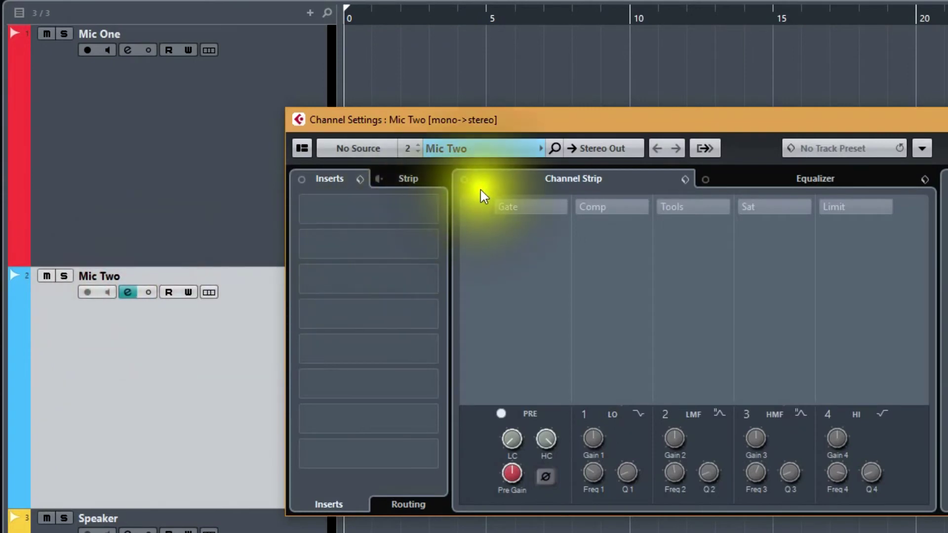
{"action": "left_click", "coordinate": [358, 152]}
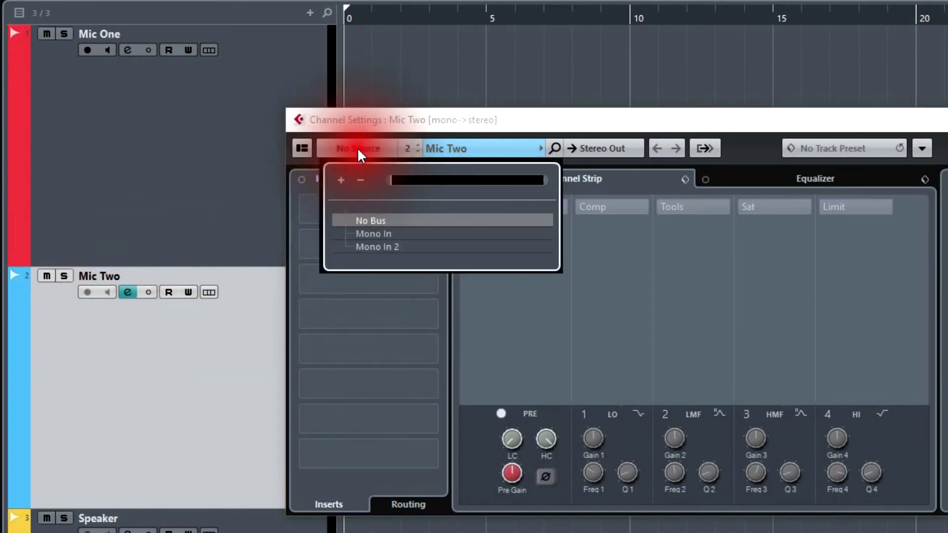
{"action": "left_click", "coordinate": [370, 247]}
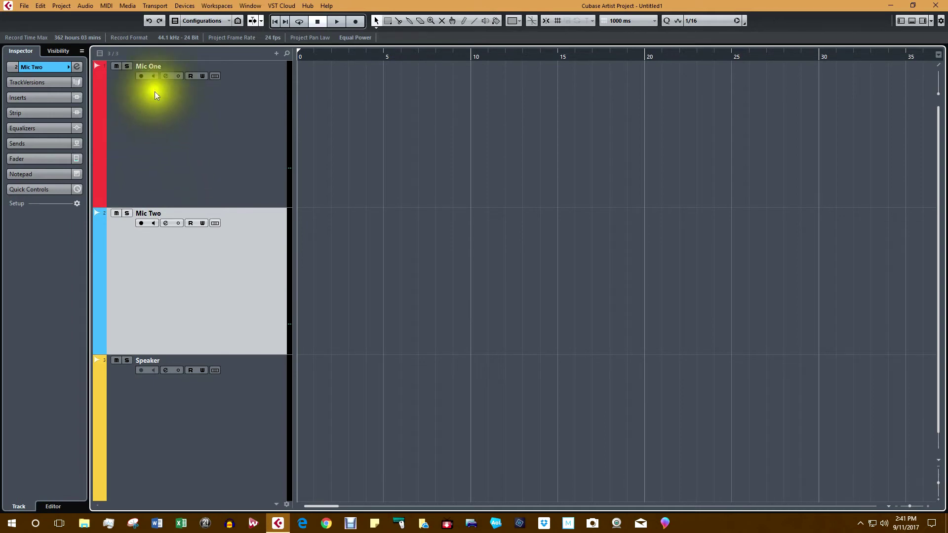
Step: Toggle input monitoring on Mic One and Mic Two, then select the Speaker track
{"action": "left_click", "coordinate": [153, 76]}
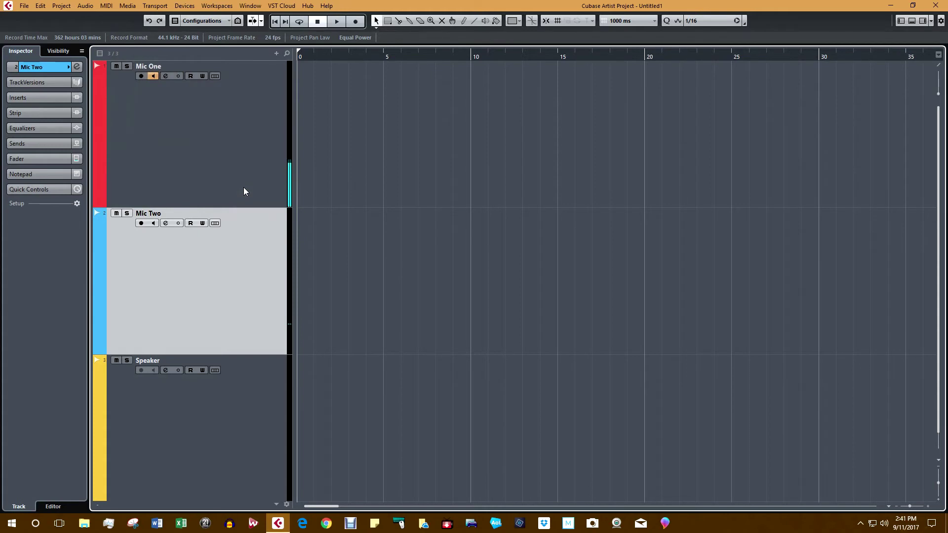
{"action": "left_click", "coordinate": [154, 223]}
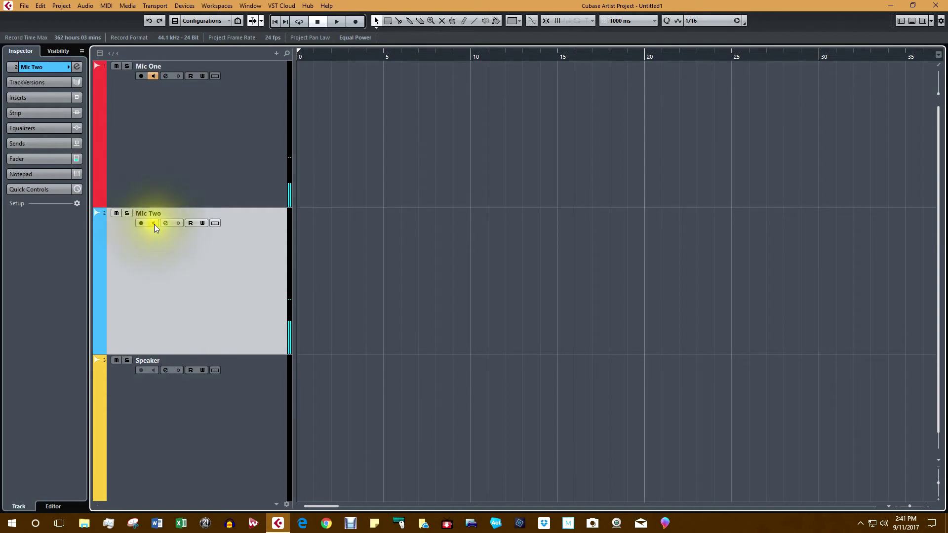
{"action": "left_click", "coordinate": [239, 333]}
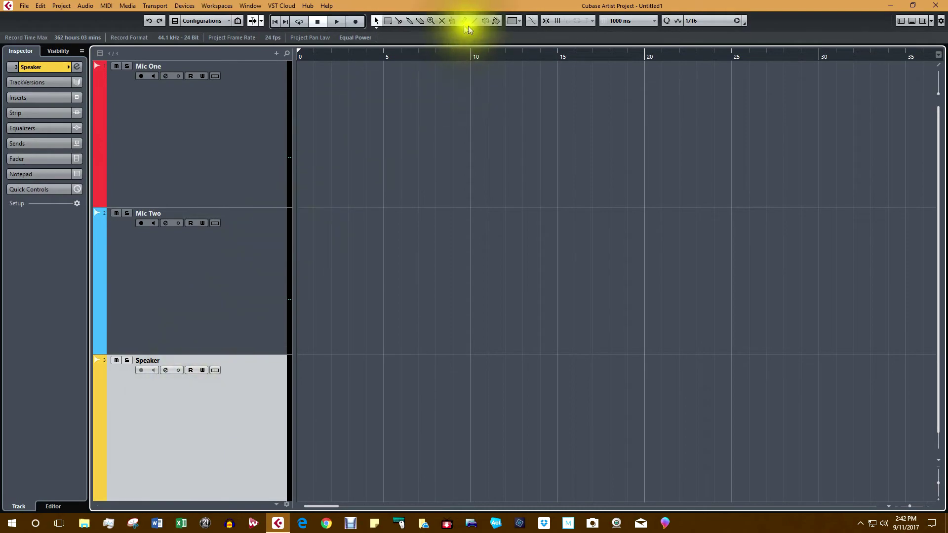
Step: Drag 1kHz_44100Hz_16bit_30sec onto the Speaker track and play it from the project start
{"action": "left_click_drag", "start_coordinate": [550, 7], "coordinate": [945, 2]}
{"action": "left_click_drag", "start_coordinate": [736, 269], "coordinate": [737, 513]}
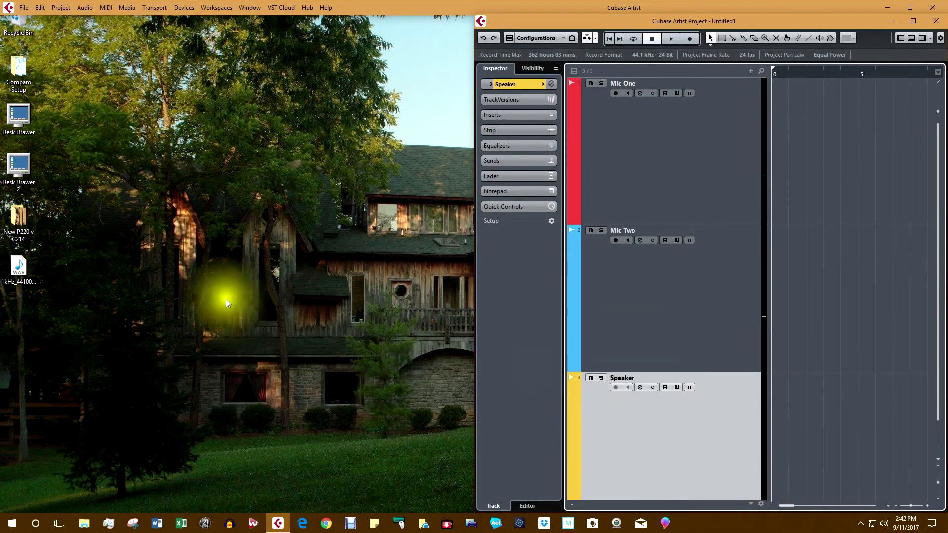
{"action": "left_click", "coordinate": [26, 277]}
{"action": "left_click_drag", "start_coordinate": [25, 278], "coordinate": [776, 452]}
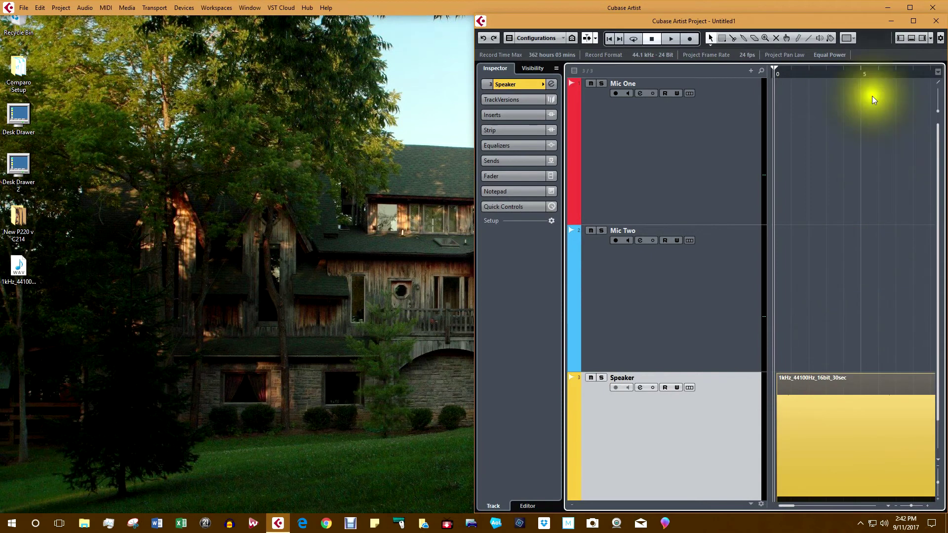
{"action": "left_click", "coordinate": [913, 21]}
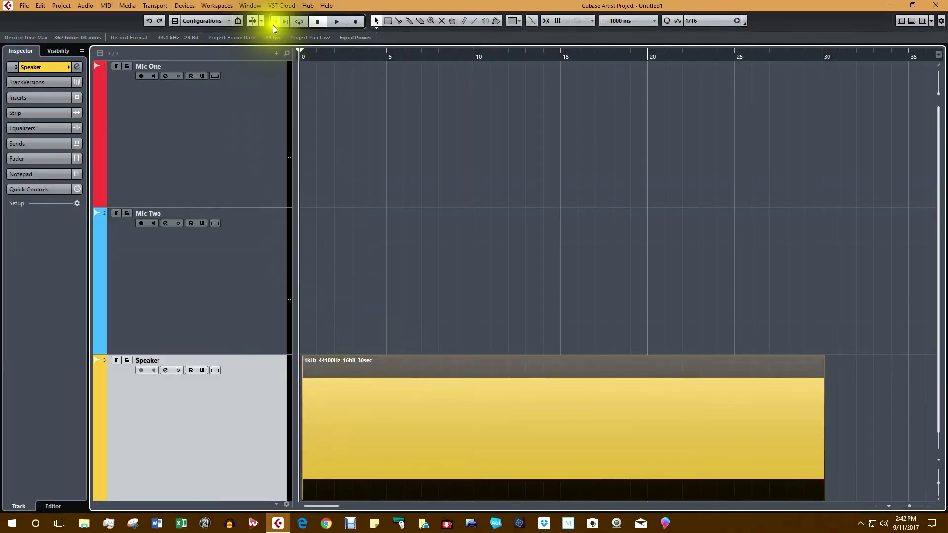
{"action": "left_click", "coordinate": [273, 23]}
{"action": "left_click", "coordinate": [336, 22]}
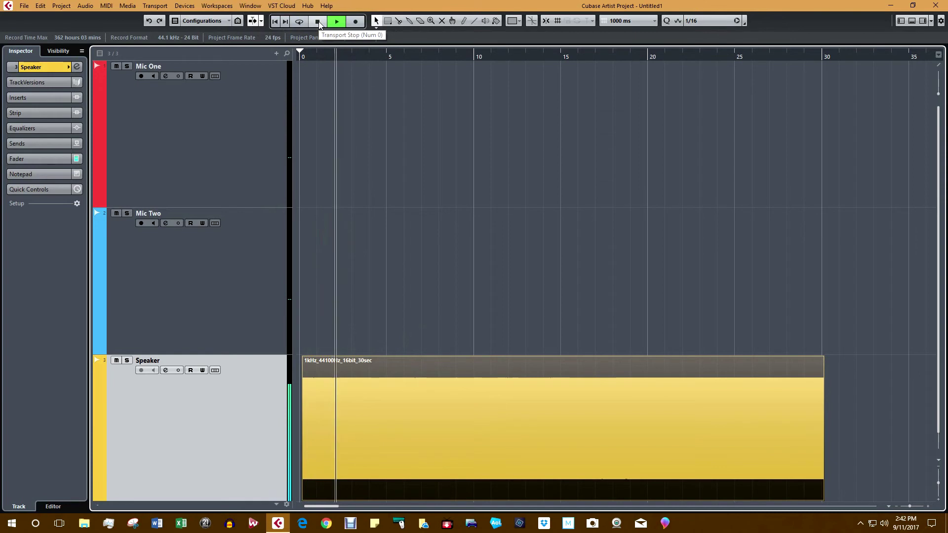
Step: Stop playback of the test tone on the Speaker track
{"action": "left_click", "coordinate": [318, 22]}
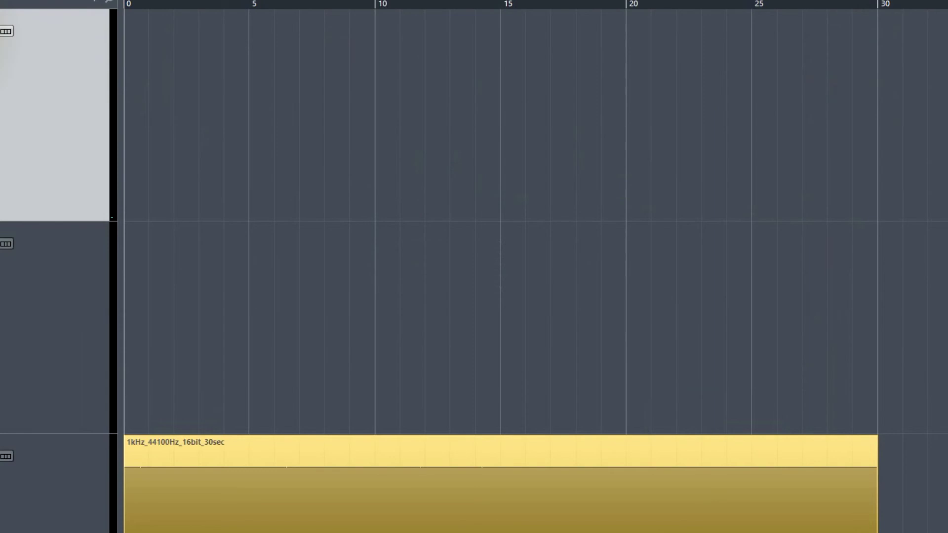
Step: Route Mic One's output to No Bus instead of Stereo Out in its Channel Settings
{"action": "left_click", "coordinate": [3, 84]}
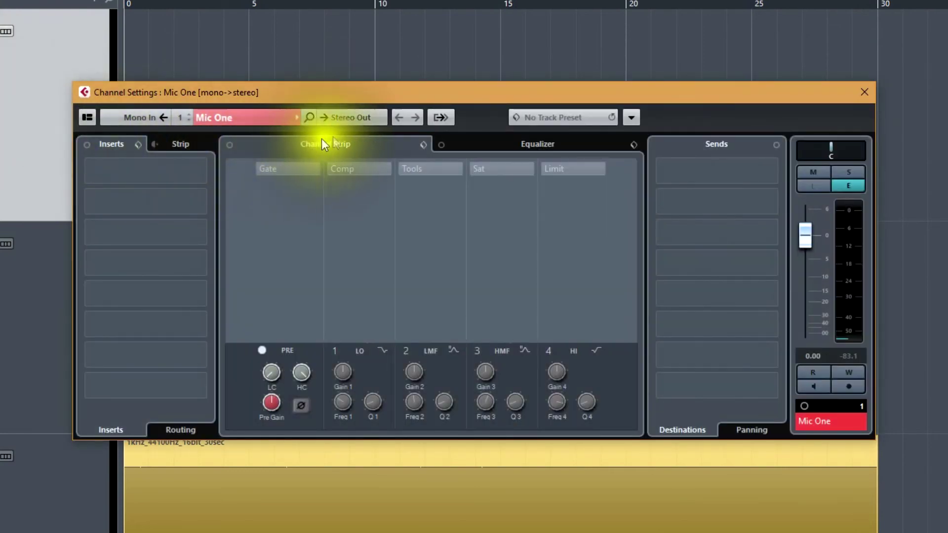
{"action": "left_click", "coordinate": [356, 117]}
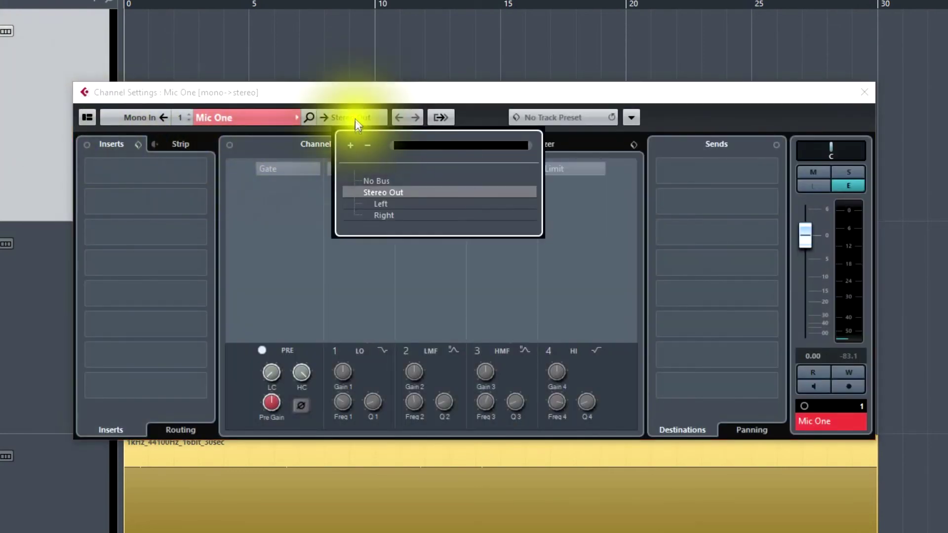
{"action": "left_click", "coordinate": [371, 181]}
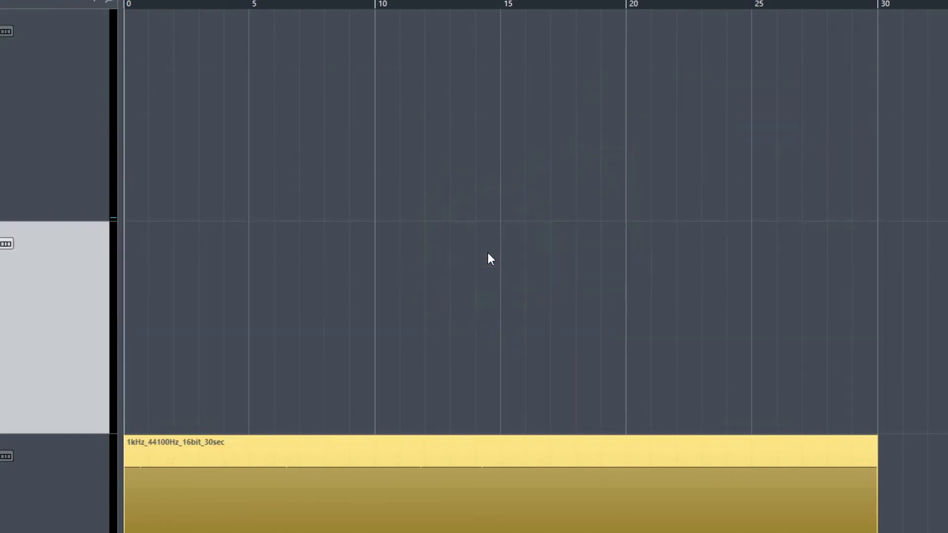
{"action": "left_click", "coordinate": [488, 254]}
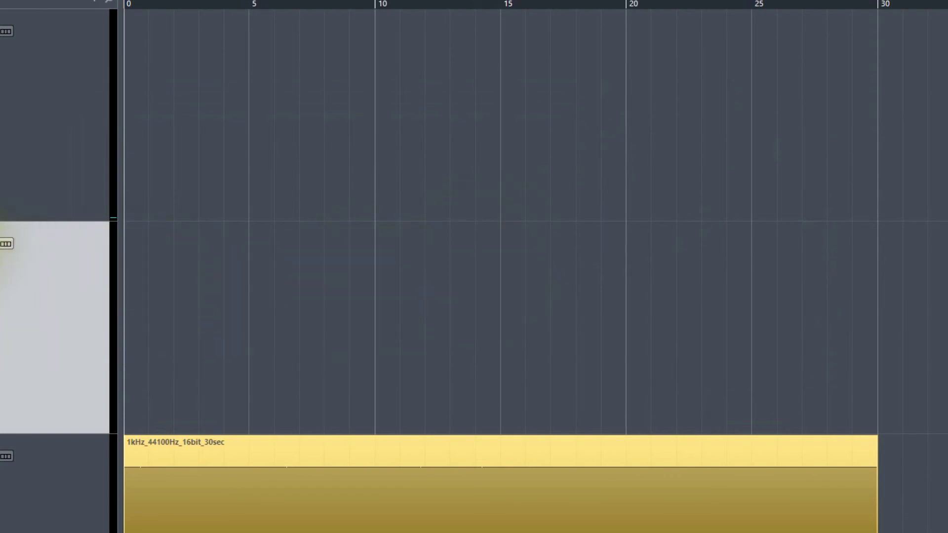
Step: Route Mic Two's output to No Bus and close its Channel Settings
{"action": "key", "text": "e"}
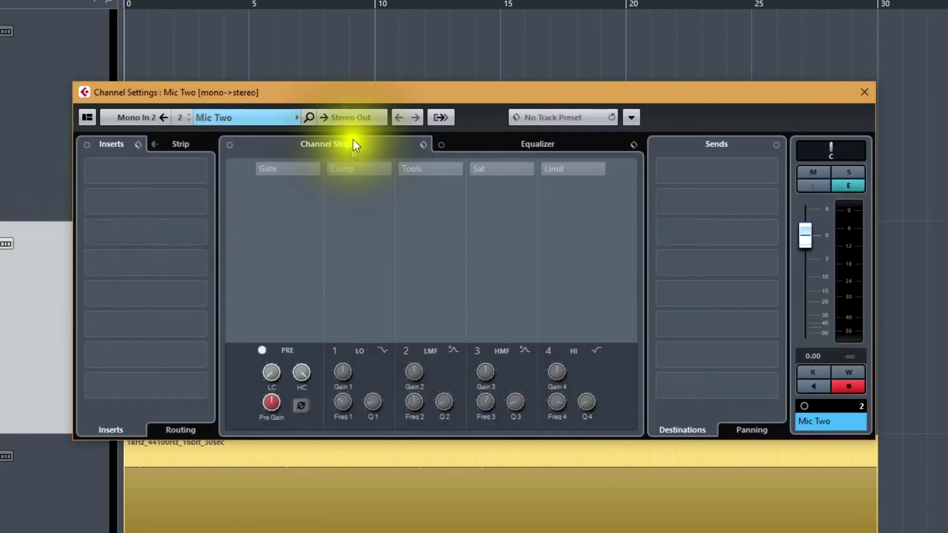
{"action": "left_click", "coordinate": [355, 120]}
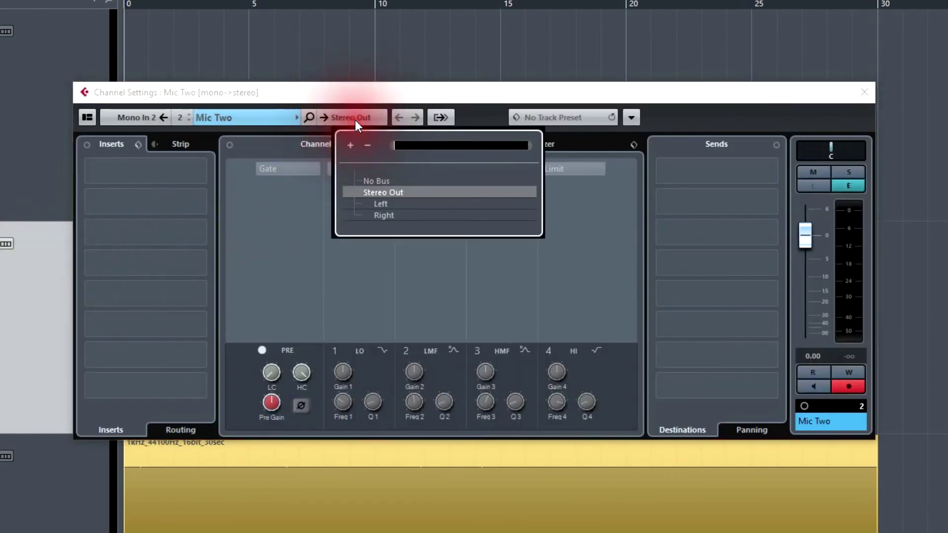
{"action": "left_click", "coordinate": [380, 181]}
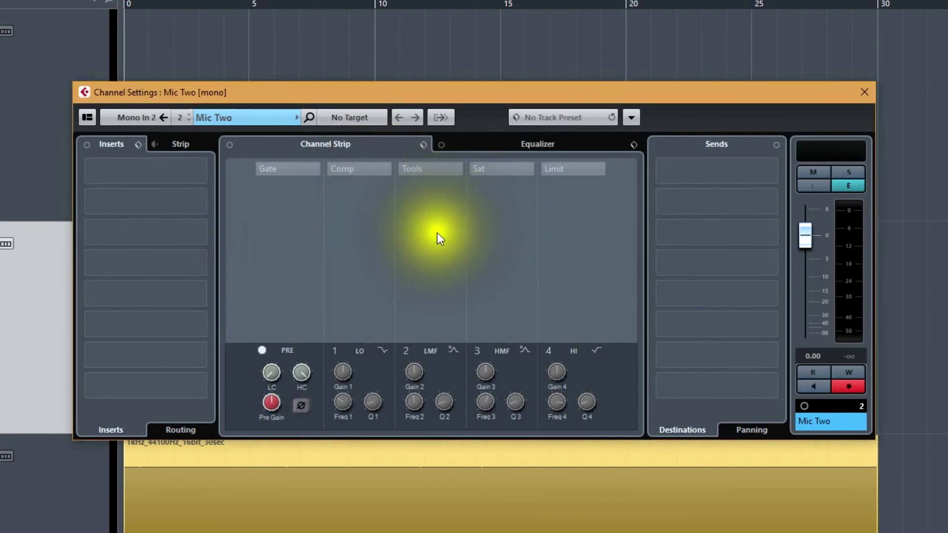
{"action": "key", "text": "e"}
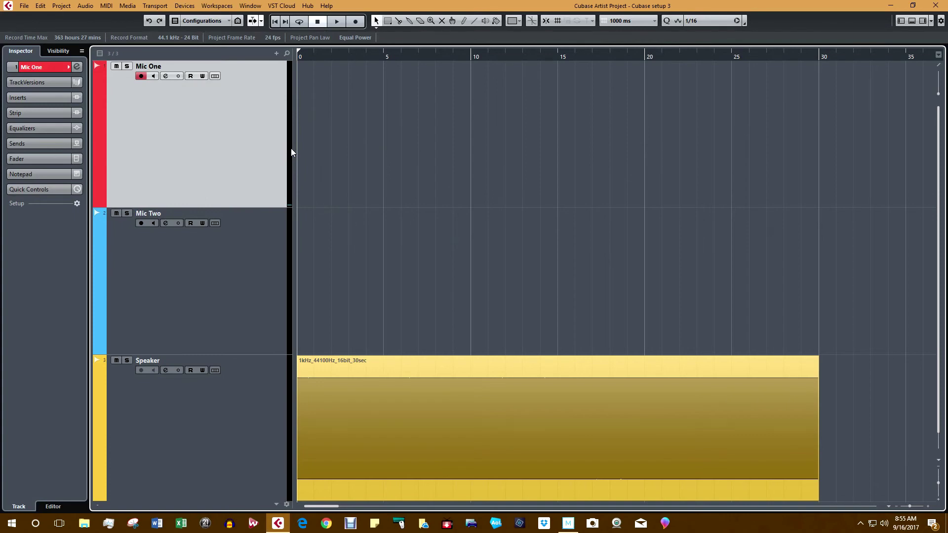
Step: Verify Mic One's output is No Bus, then open the MixConsole with Mic One, Mic Two and Speaker
{"action": "left_click", "coordinate": [165, 76]}
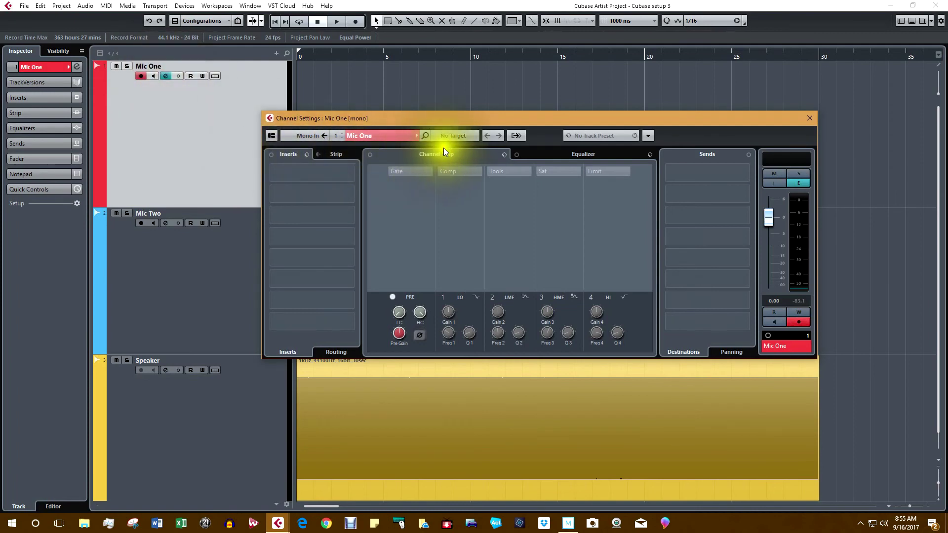
{"action": "left_click", "coordinate": [453, 138]}
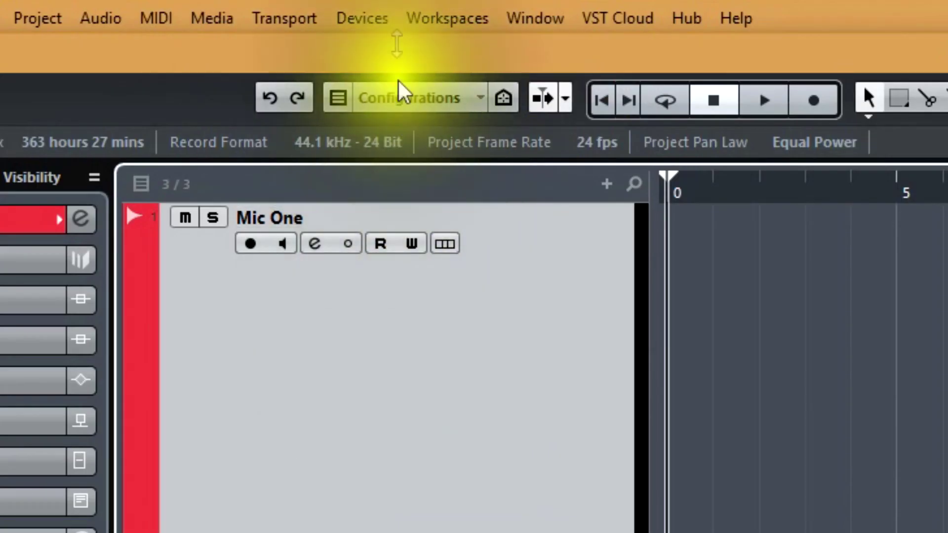
{"action": "left_click", "coordinate": [375, 18]}
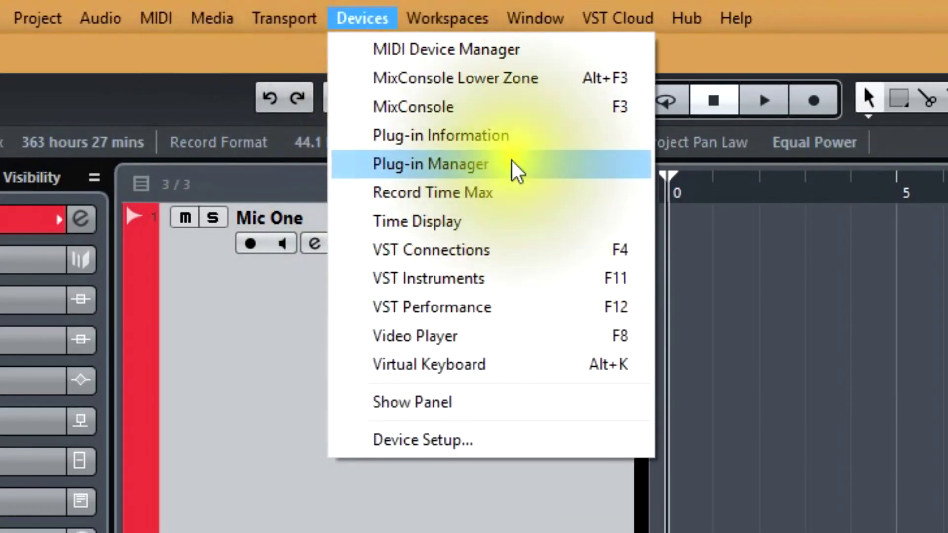
{"action": "left_click", "coordinate": [514, 106]}
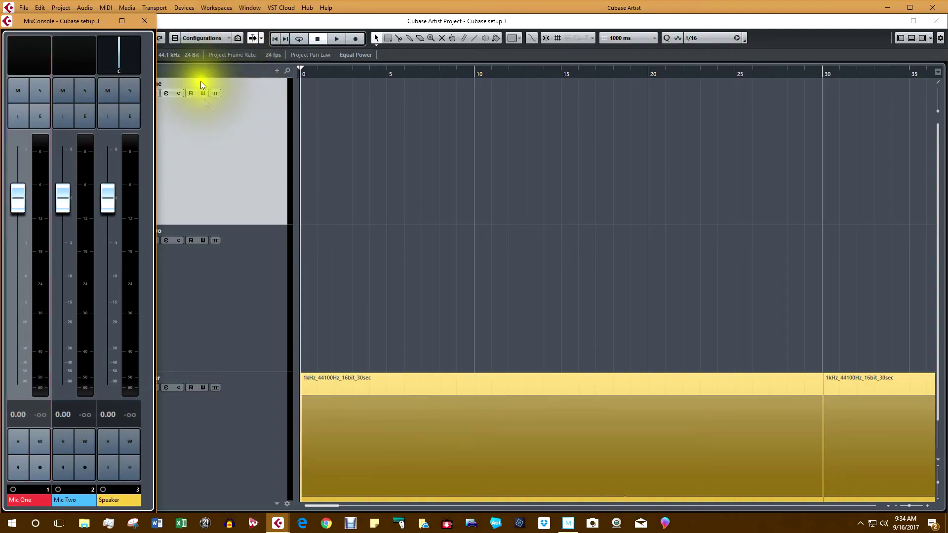
Step: Place the project window beside the MixConsole and enable input monitoring on Mic One and Mic Two
{"action": "left_click_drag", "start_coordinate": [662, 24], "coordinate": [947, 30]}
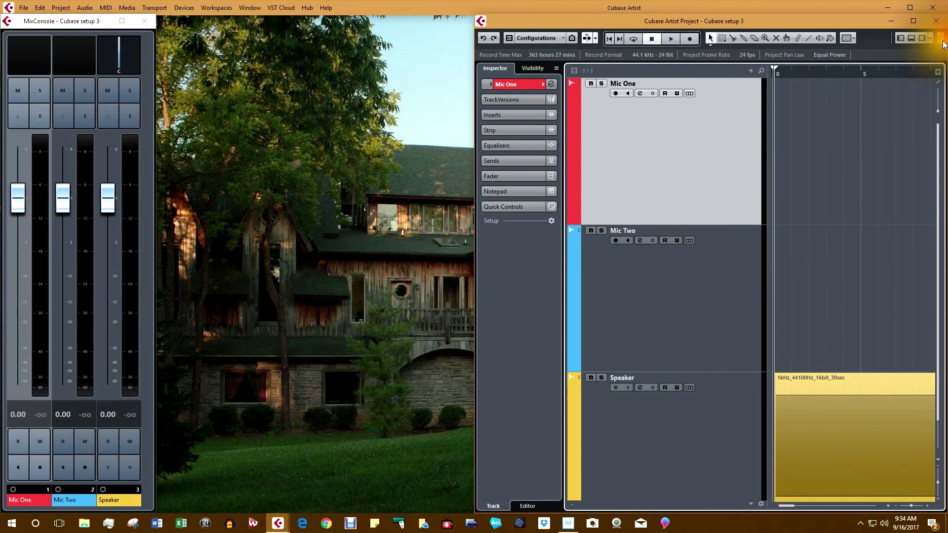
{"action": "left_click_drag", "start_coordinate": [475, 254], "coordinate": [156, 240]}
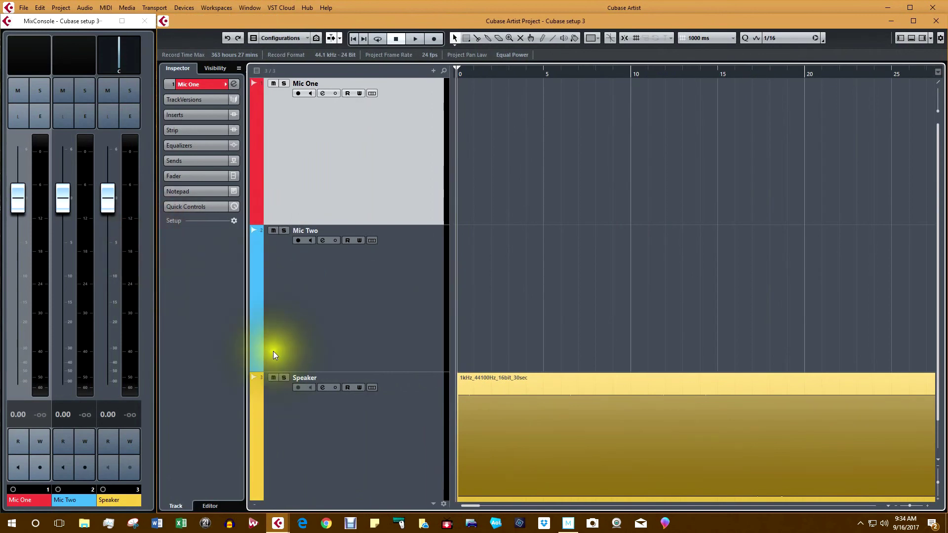
{"action": "left_click", "coordinate": [311, 93]}
{"action": "left_click", "coordinate": [310, 241]}
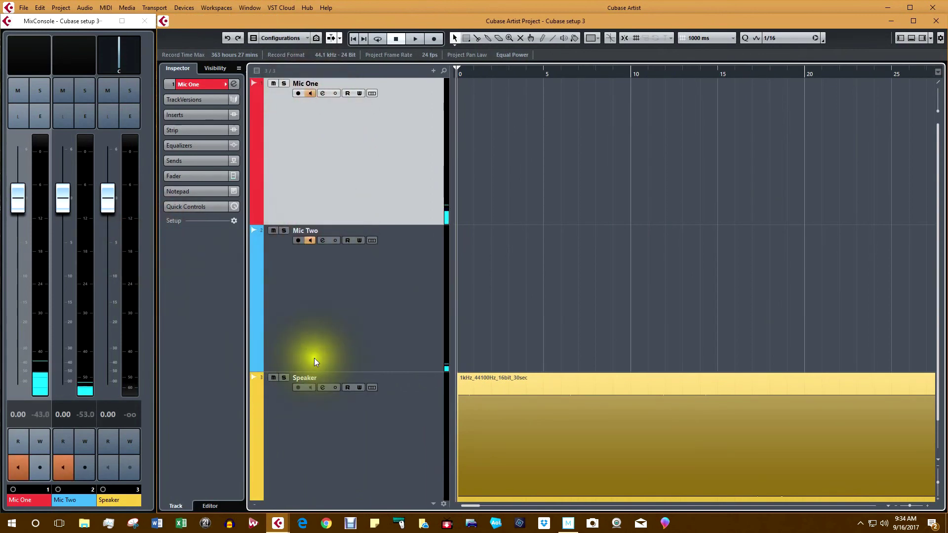